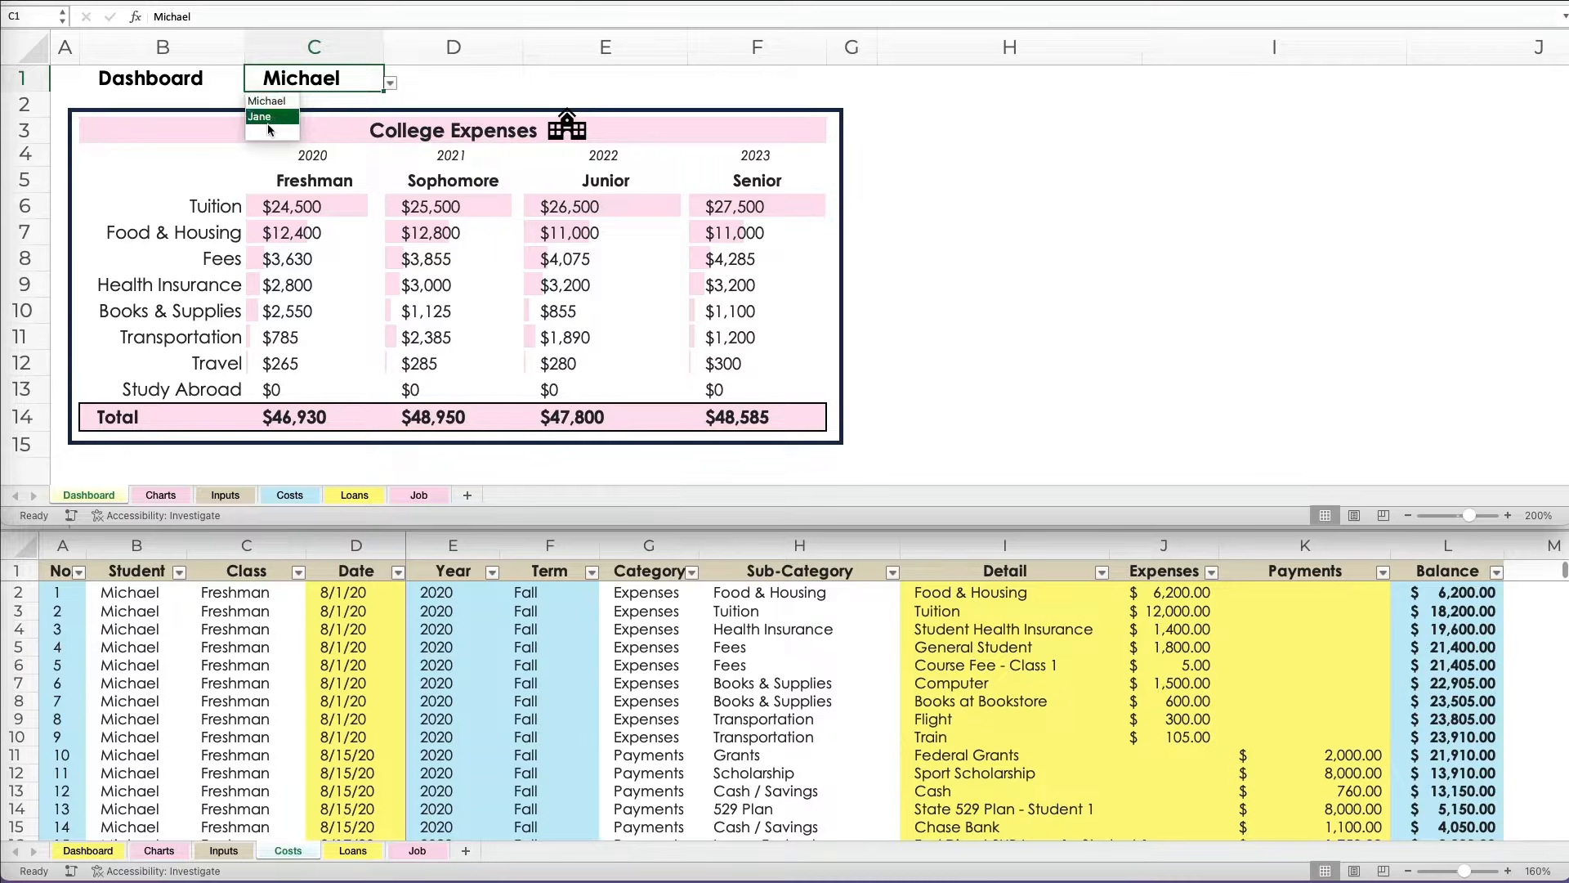
- Switch the dashboard's student in C1 to the other student and back to compare their college expenses
left_click(272, 116)
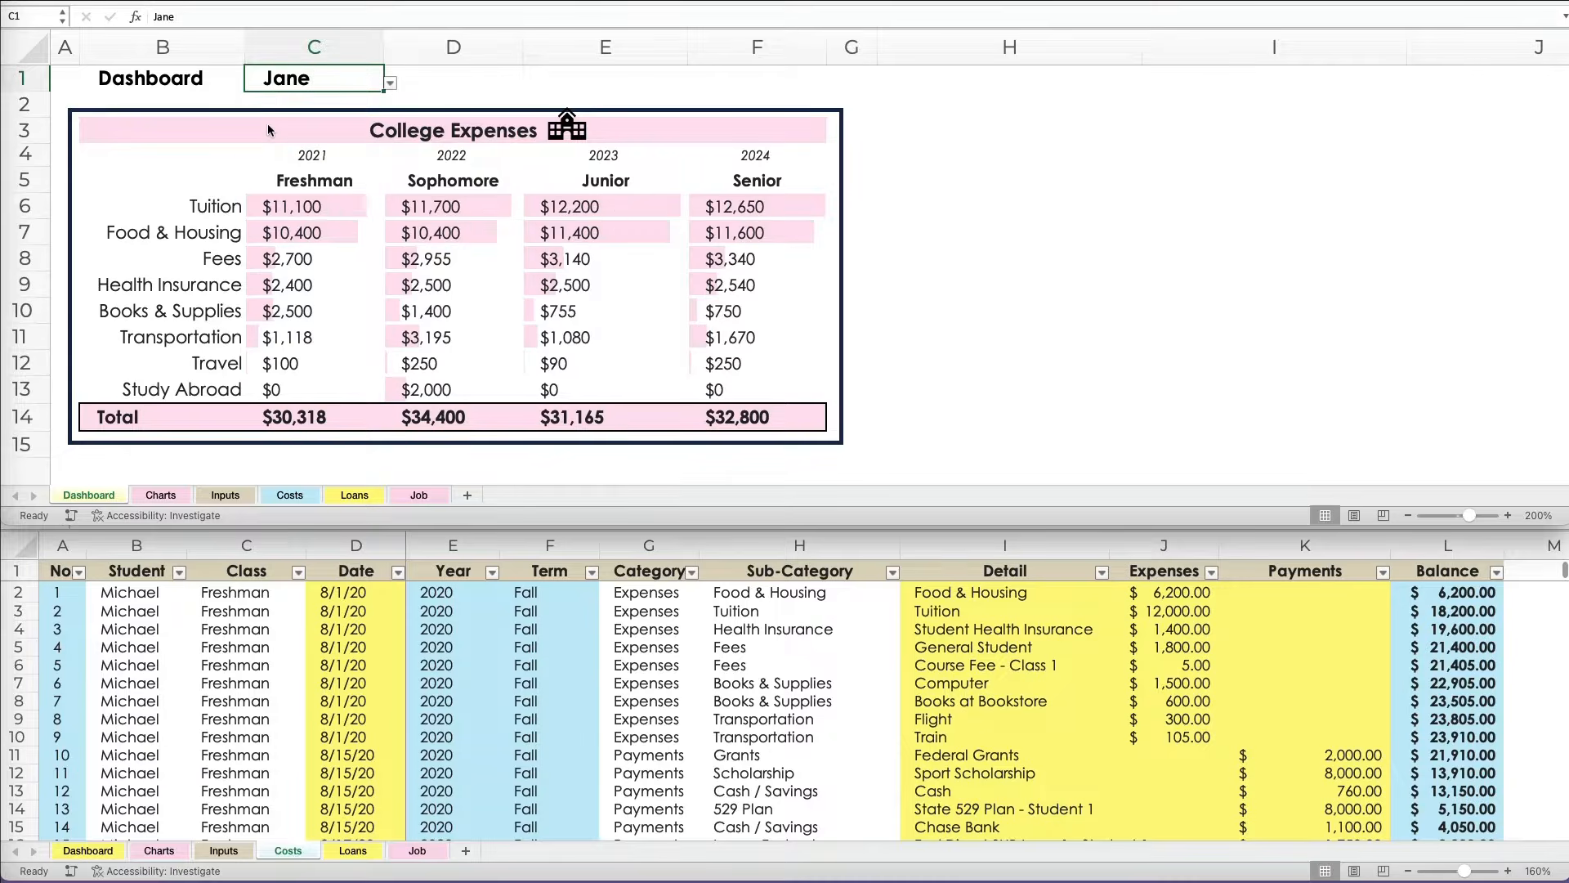
left_click(390, 82)
left_click(282, 103)
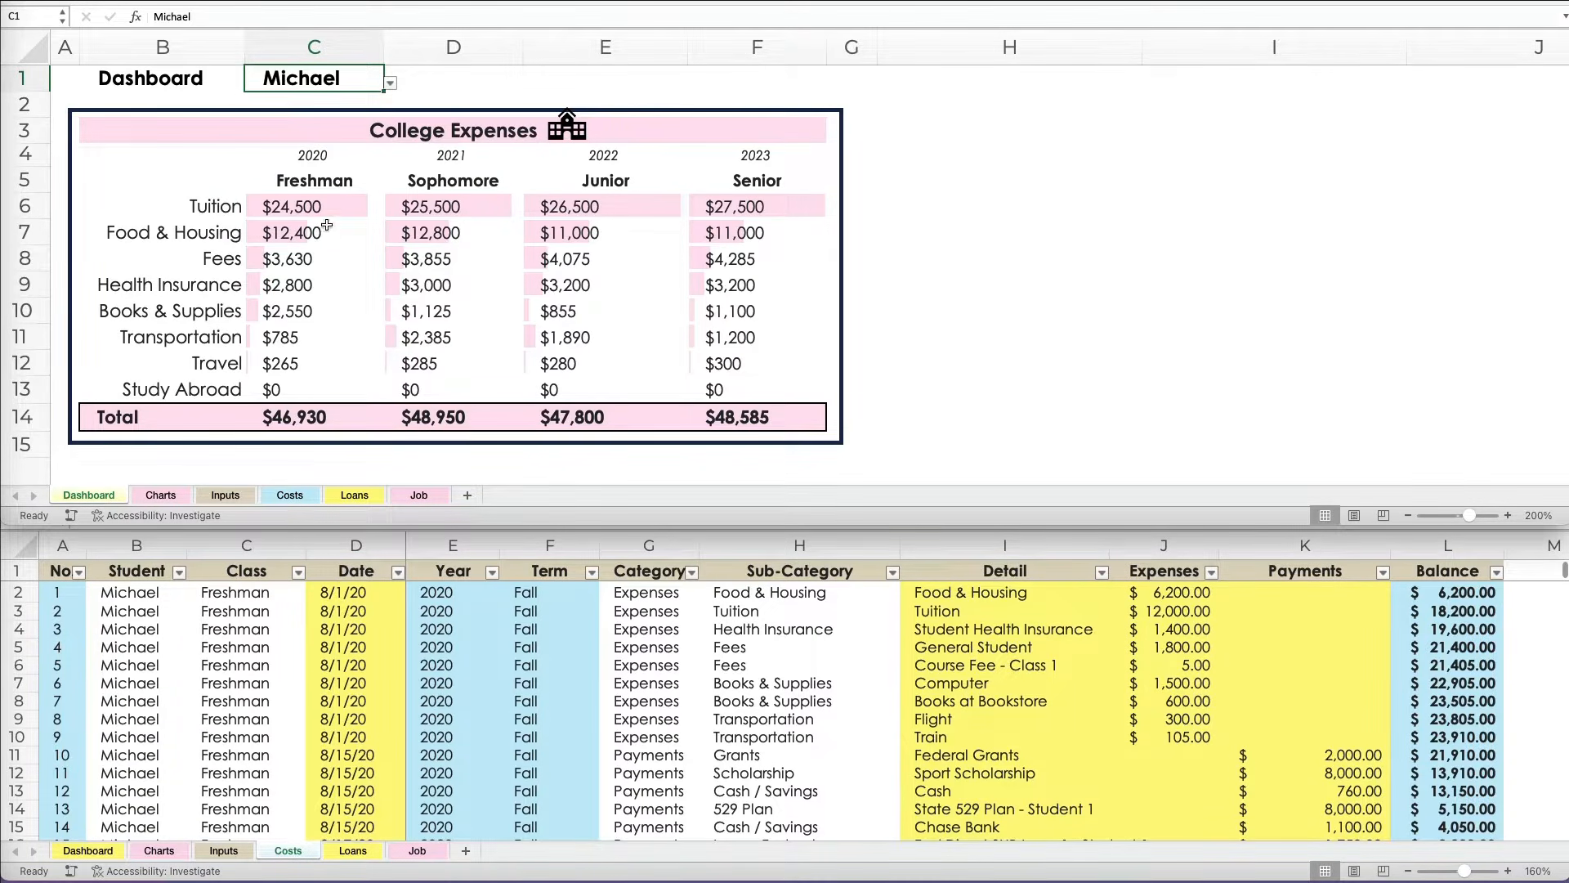
- Insert a SUMIFS function in C6, the Freshman Tuition cell of the College Expenses table
left_click(320, 210)
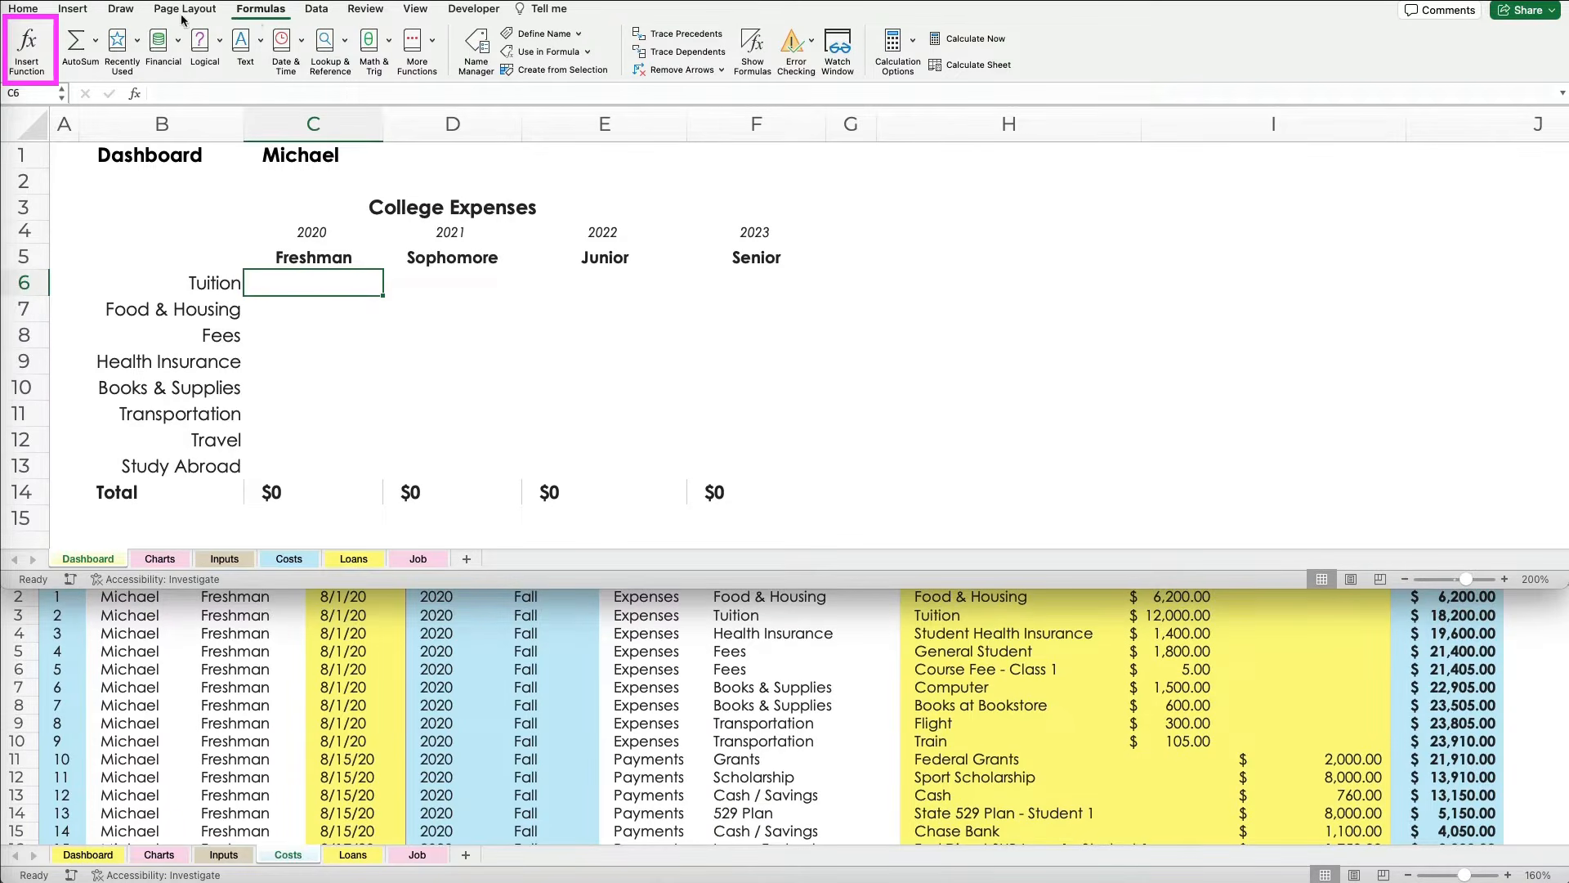
left_click(27, 45)
left_click(1398, 147)
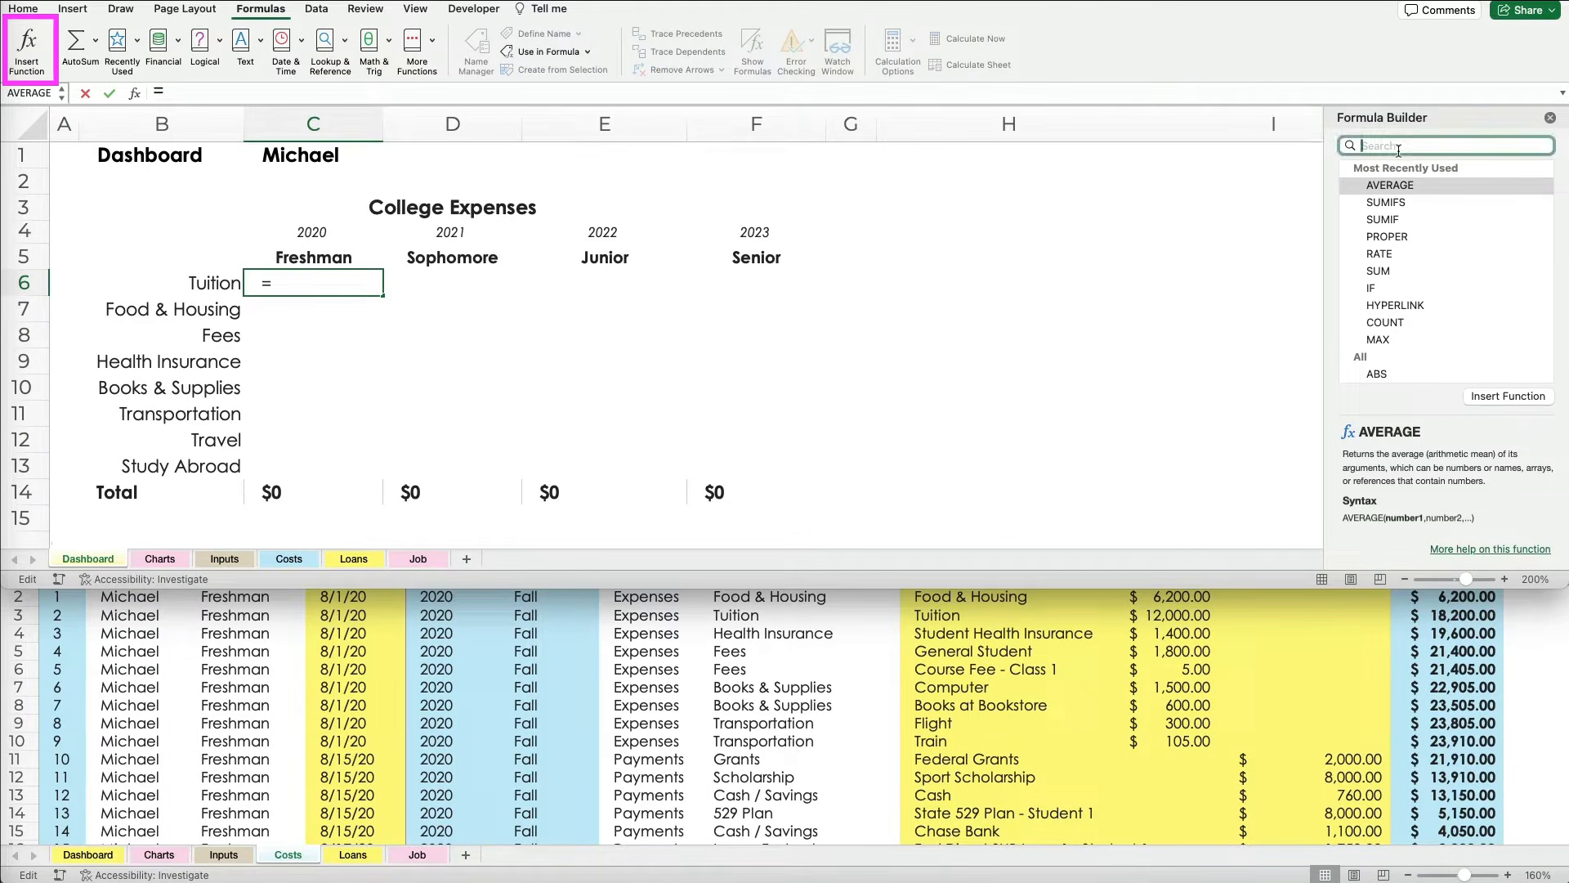
type("sumifs")
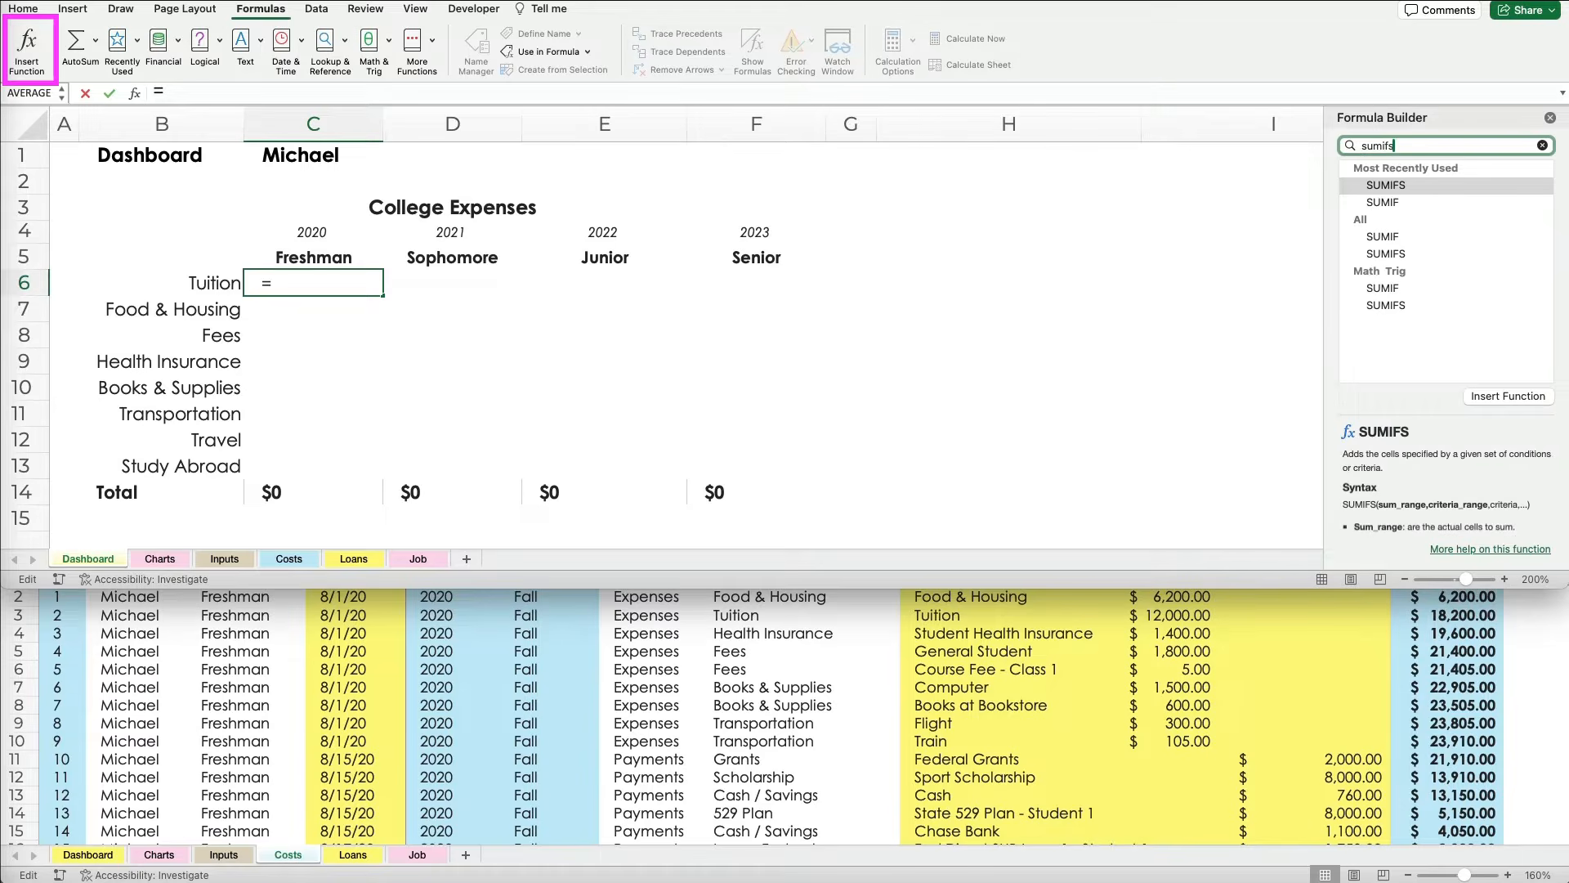
double_click(1390, 184)
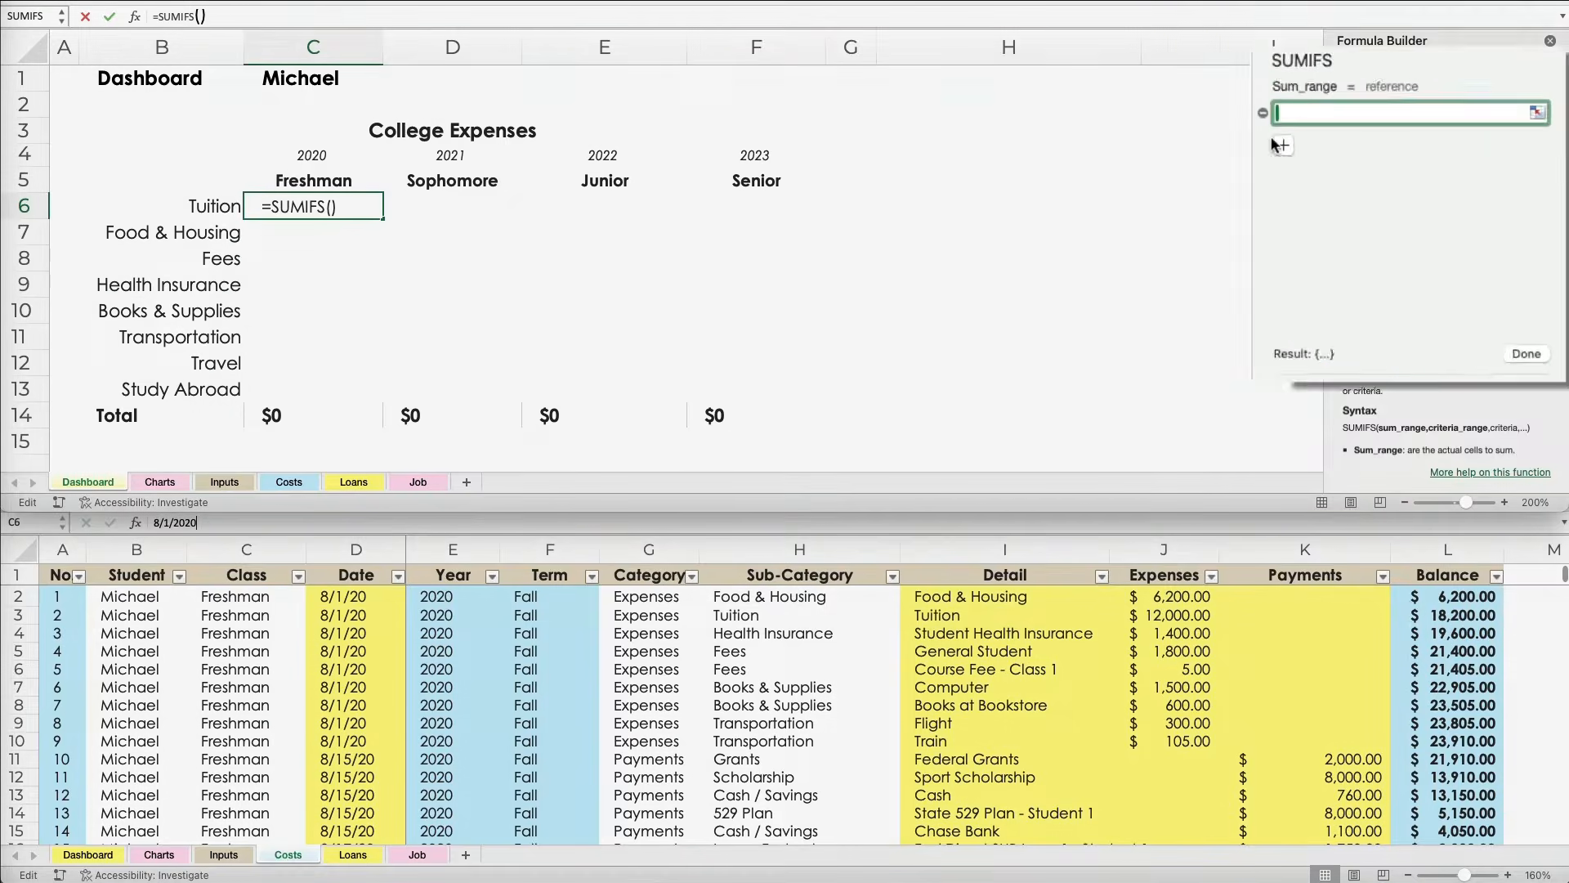
- Add argument fields to the SUMIFS function for three pairs of criteria range and criteria
left_click(1280, 145)
left_click(1281, 199)
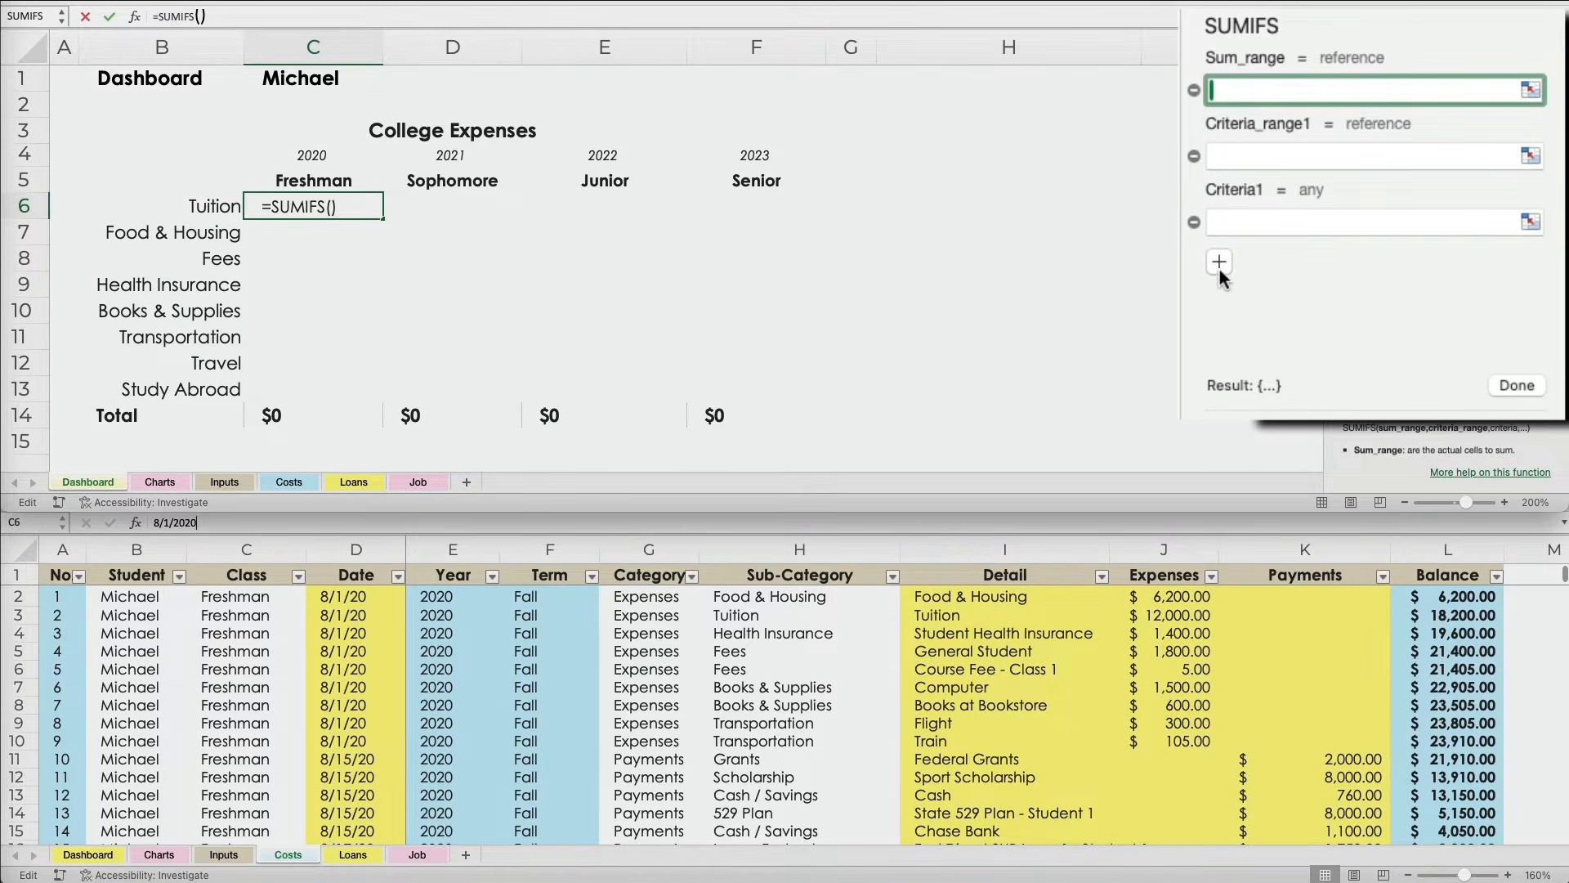
left_click(1219, 270)
left_click(1218, 329)
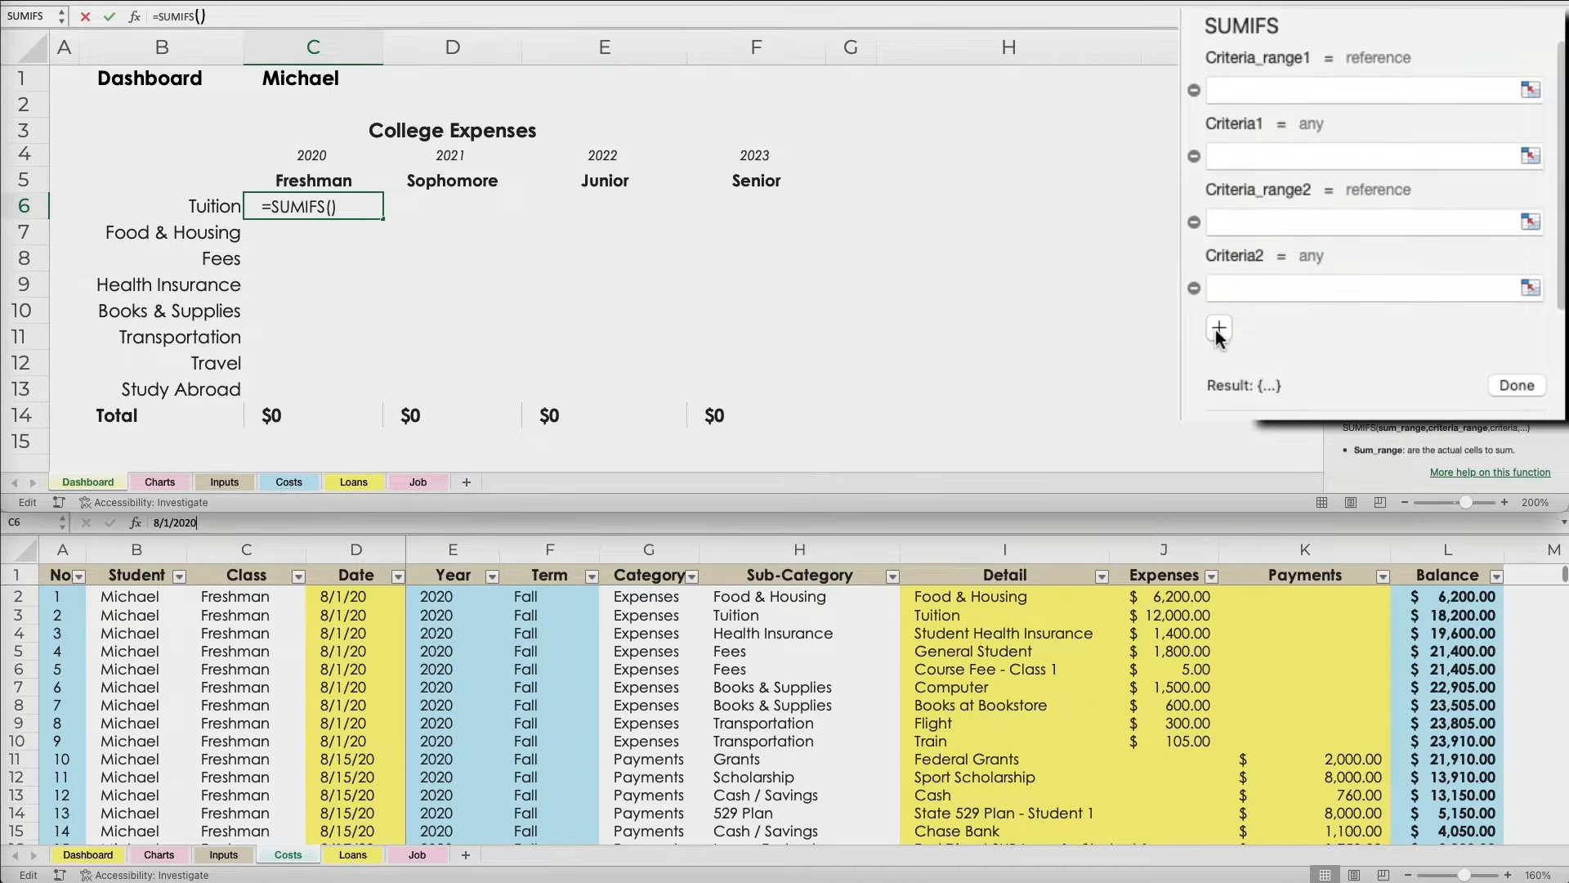
left_click(1217, 330)
left_click(1218, 329)
- Set the SUMIFS Sum_range to the Expenses column of the Costs sheet as the absolute reference Costs!$J:$J
scroll(1311, 237, "up", 5)
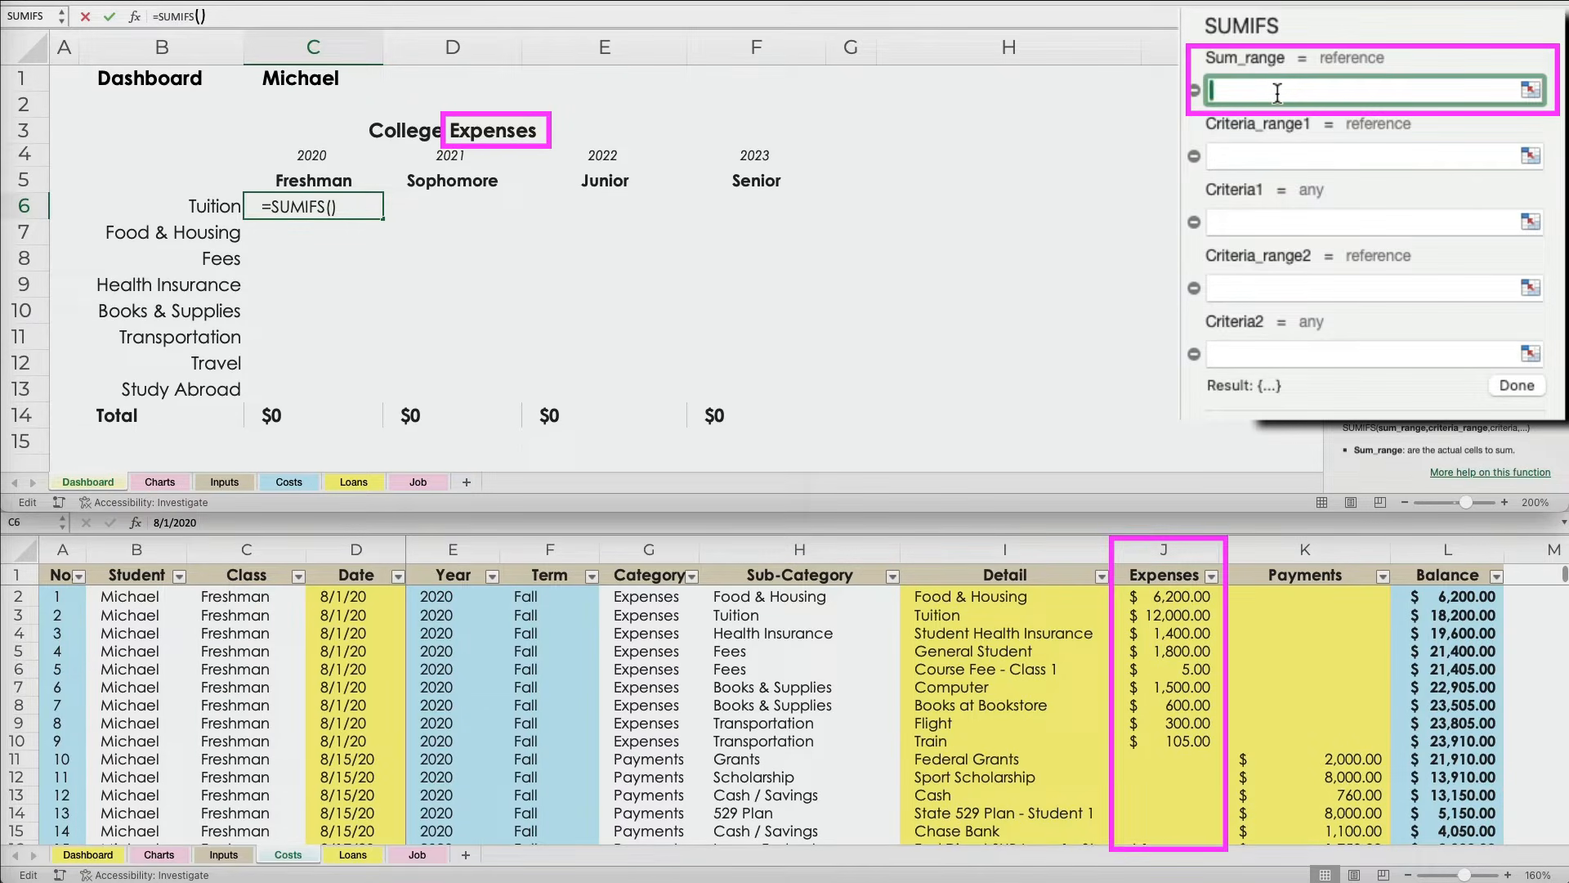
left_click(1163, 548)
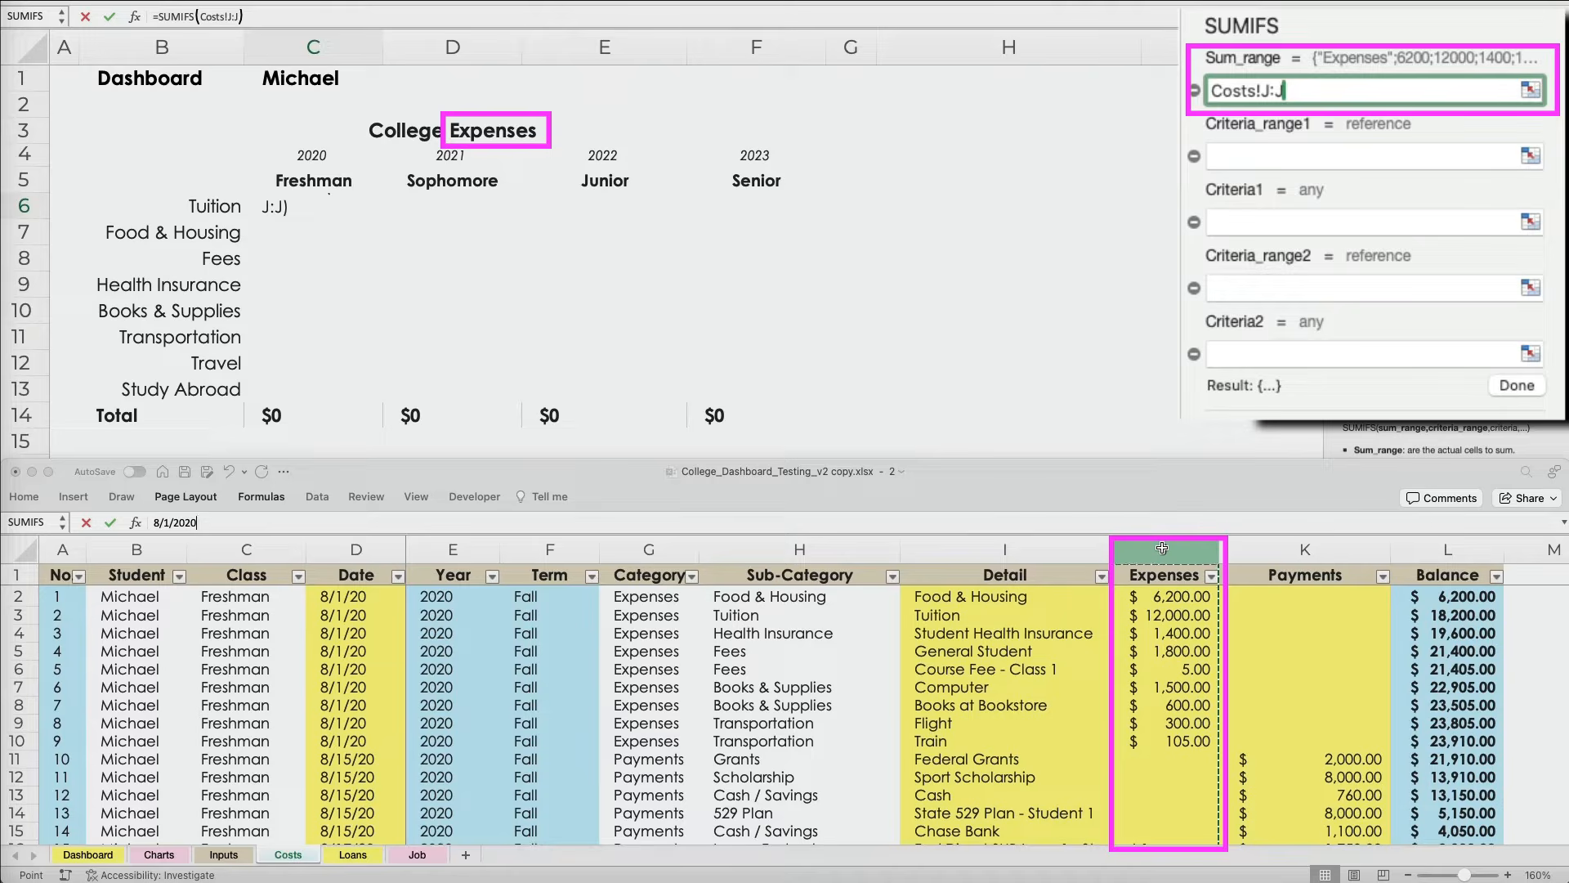
key("F4")
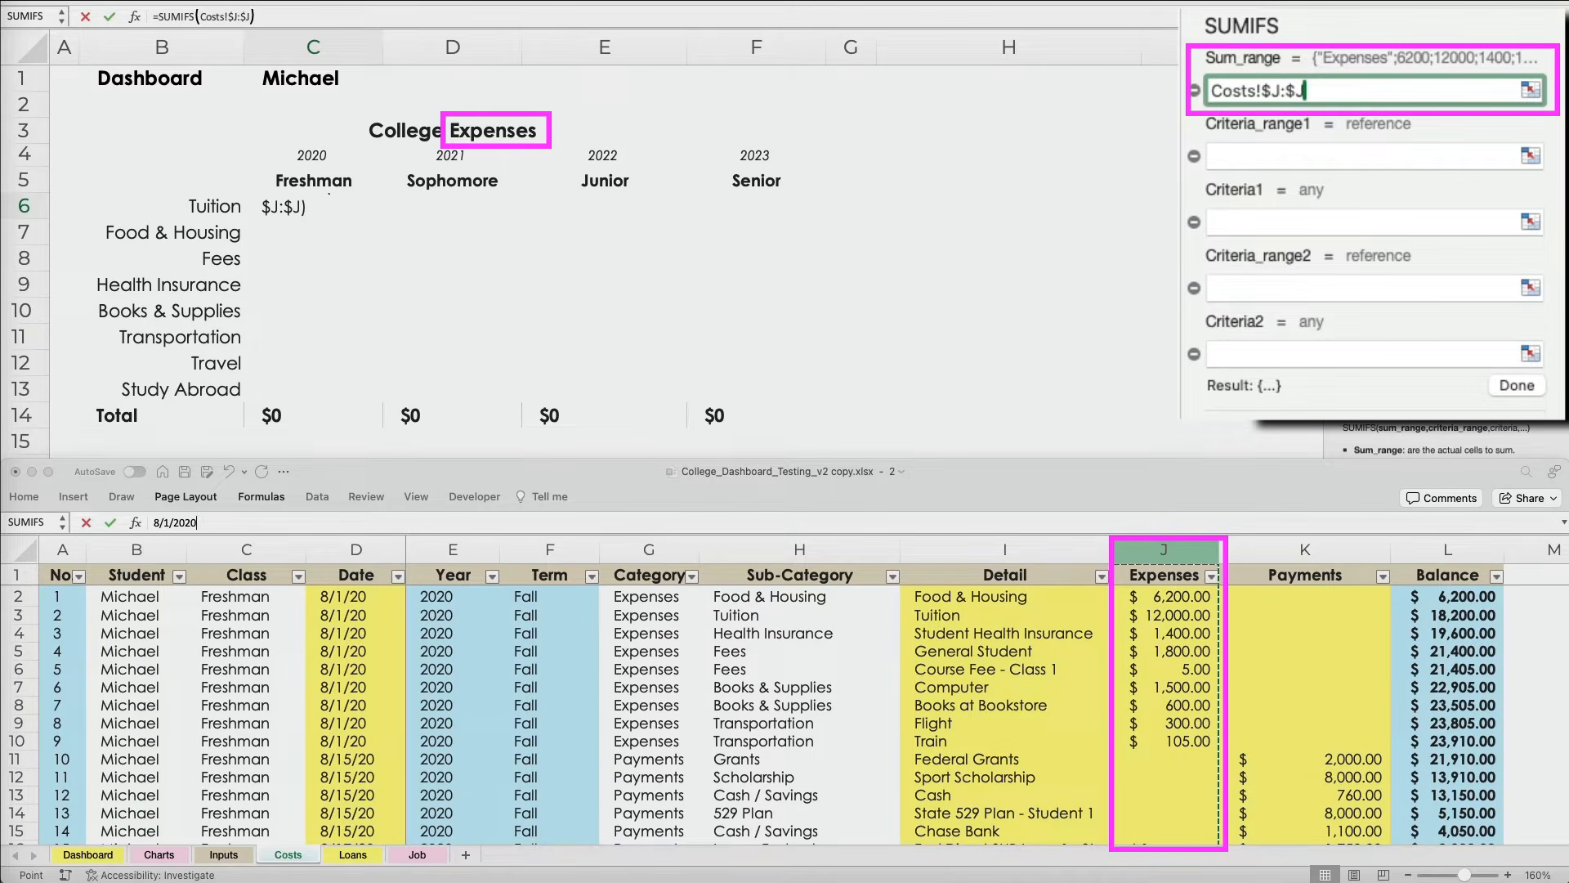
- Set Criteria_range1 to the Student column Costs!$B:$B and Criteria1 to the dashboard's student cell $C$1
left_click(1290, 155)
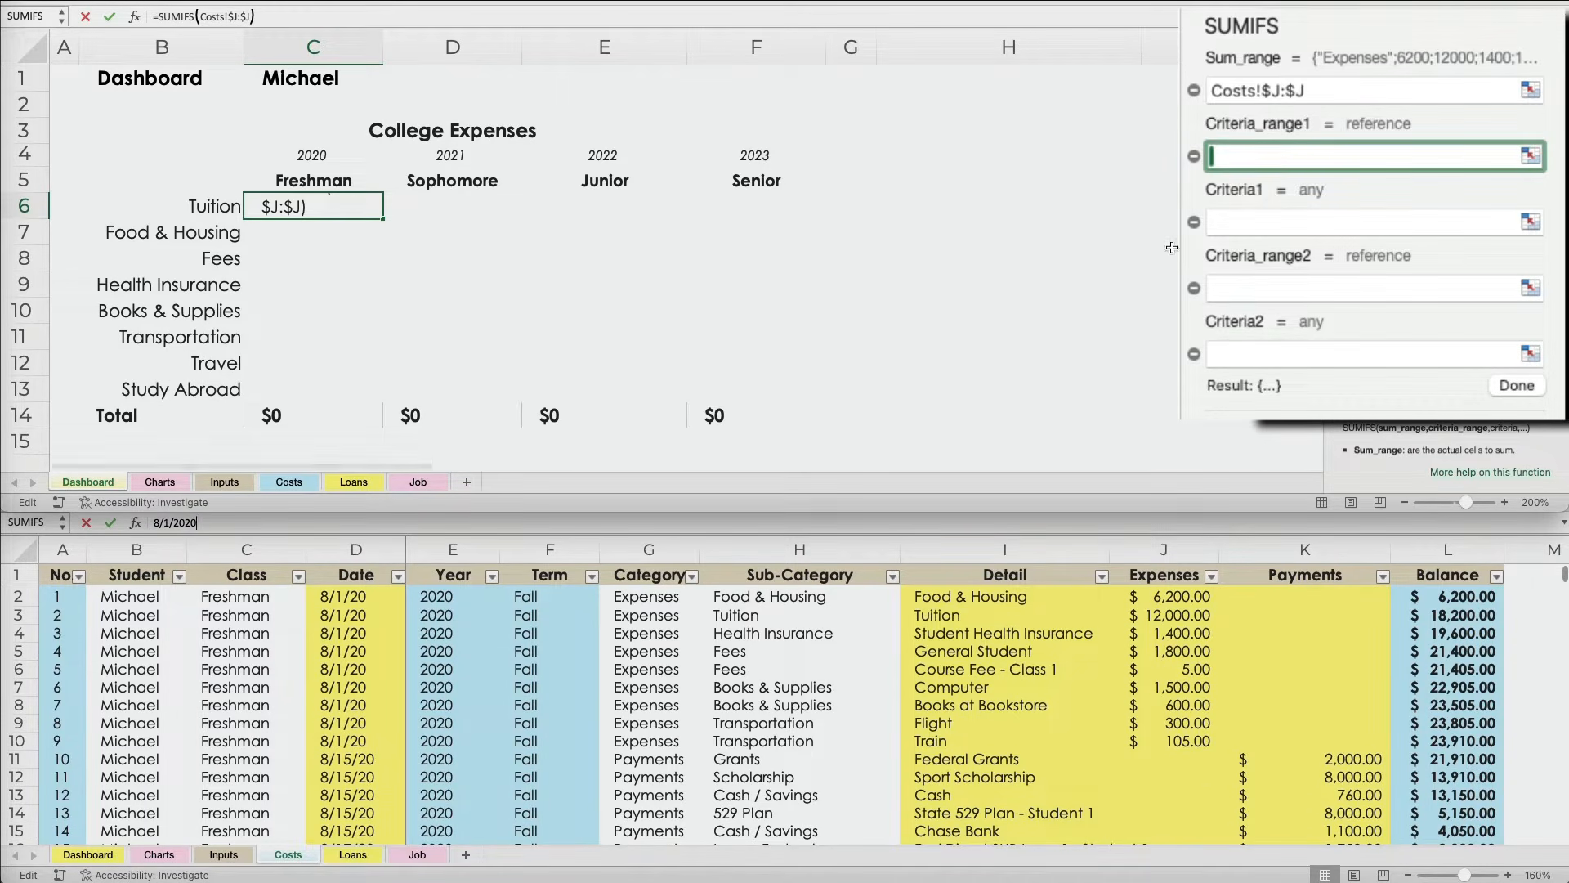
left_click(145, 552)
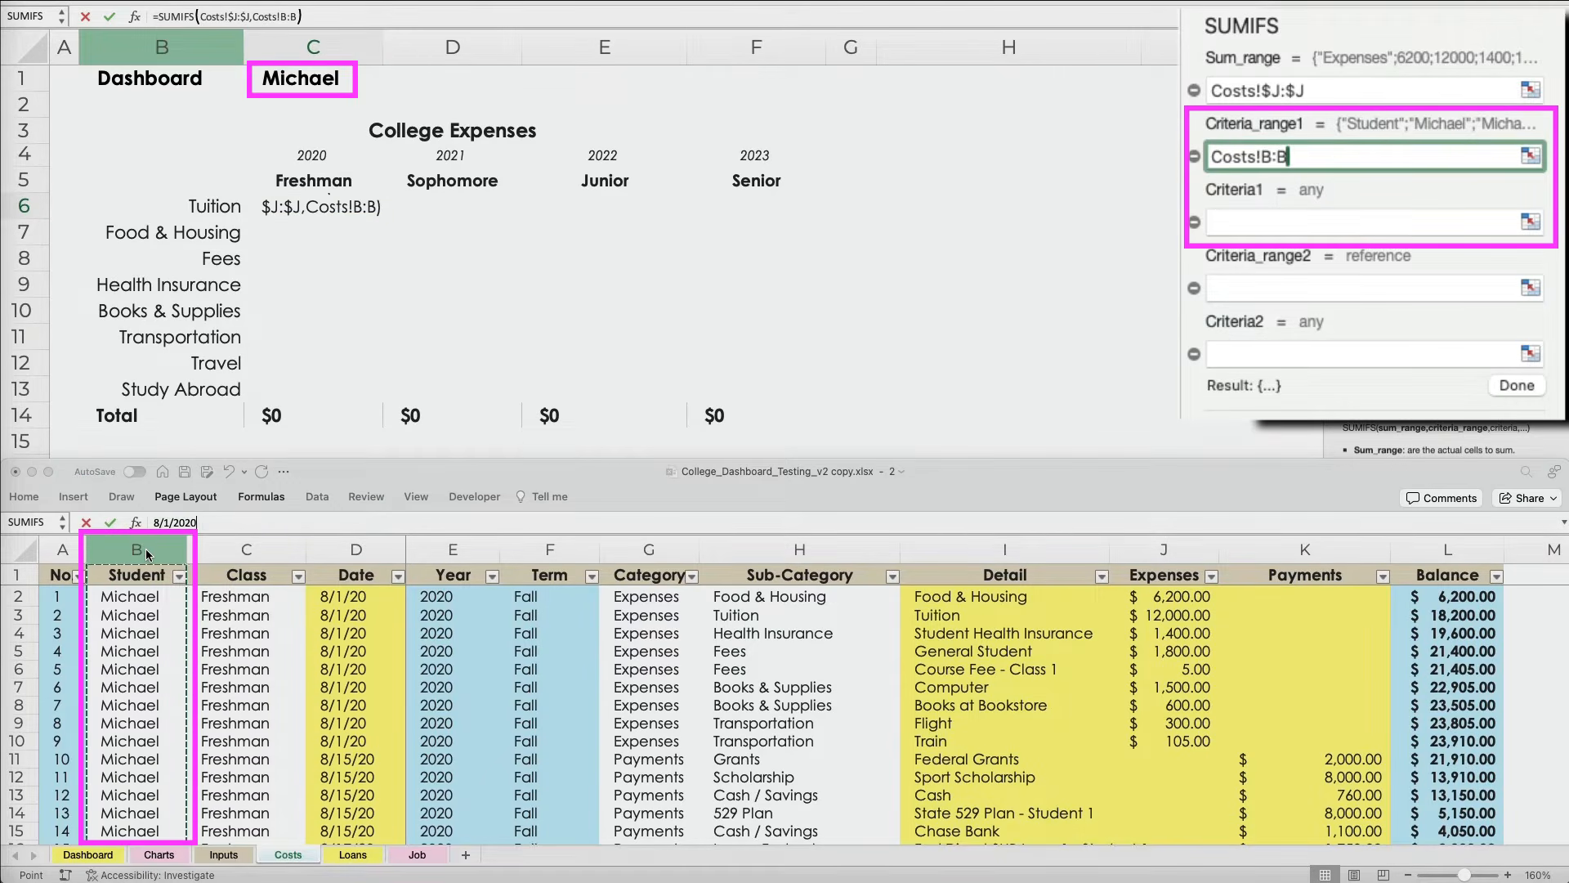
key("F4")
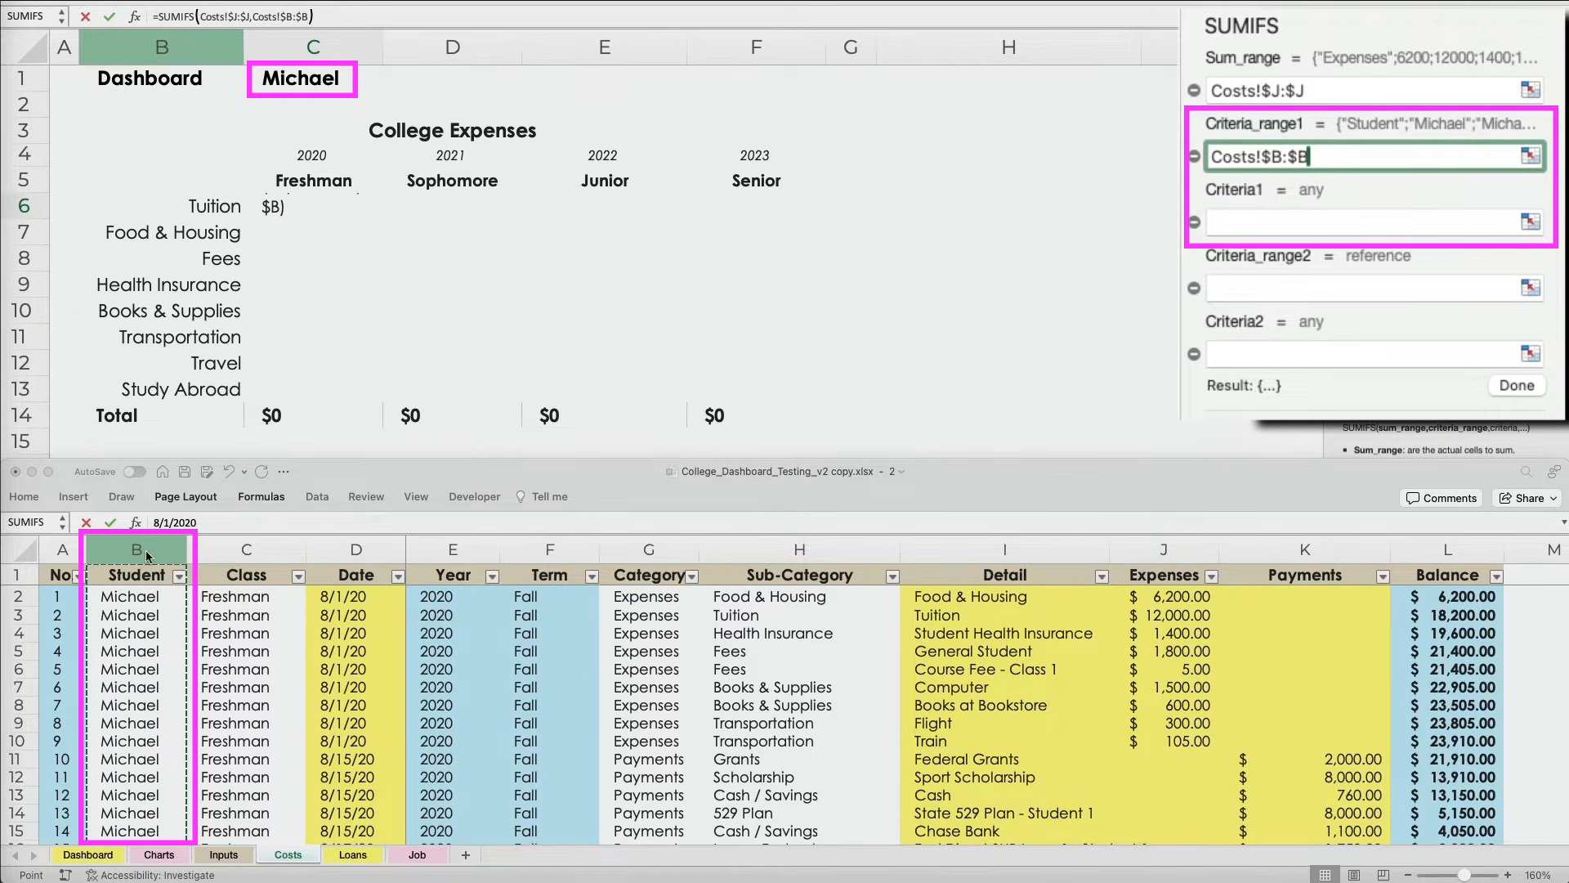
left_click(1242, 224)
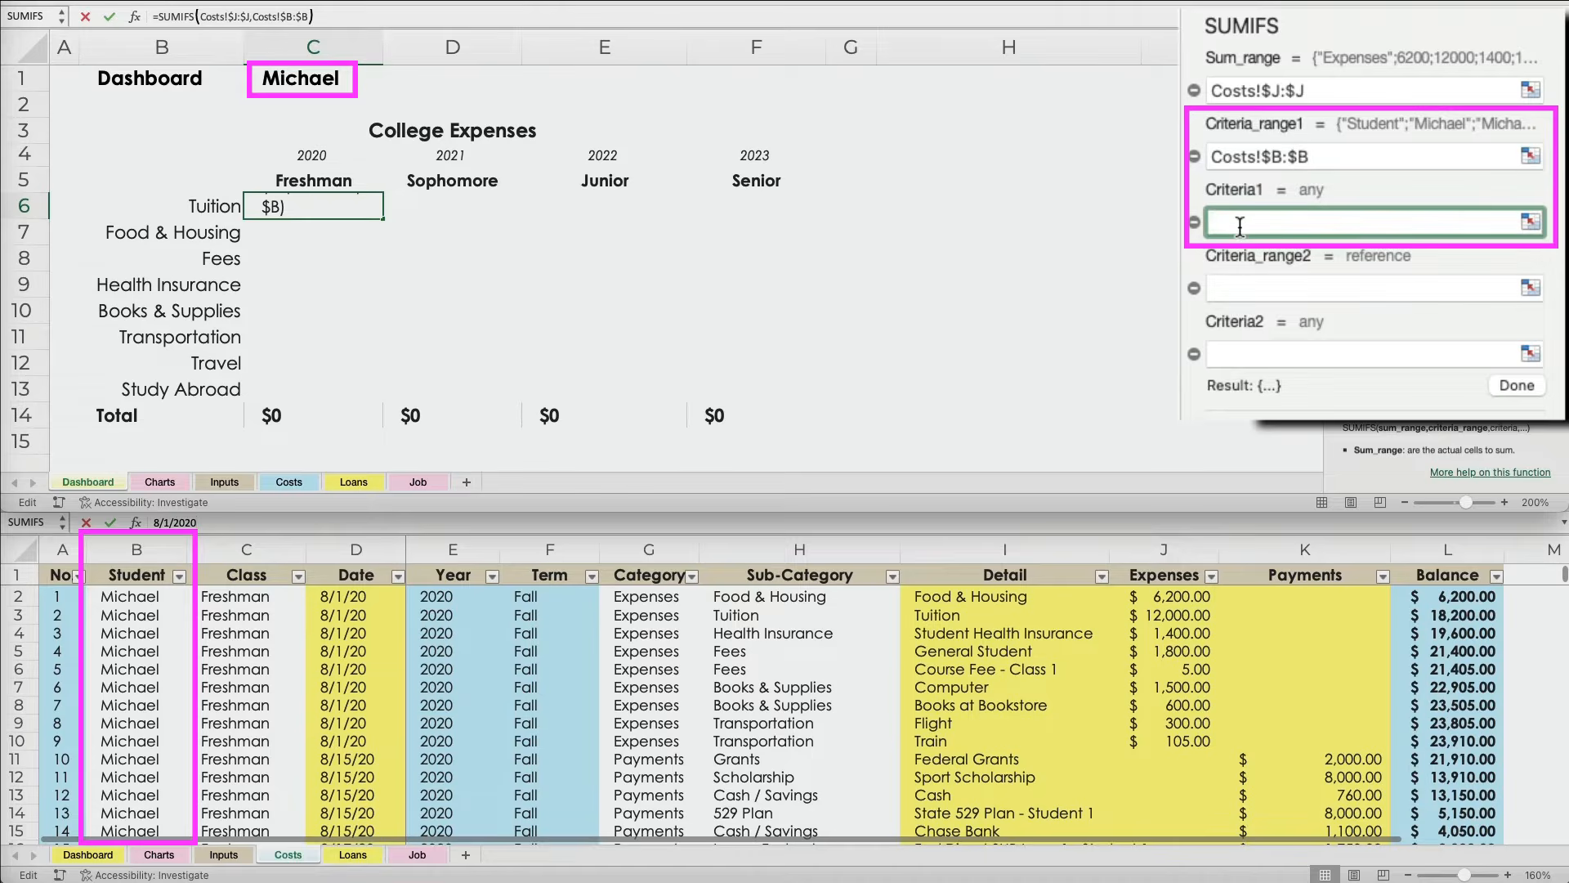
left_click(323, 80)
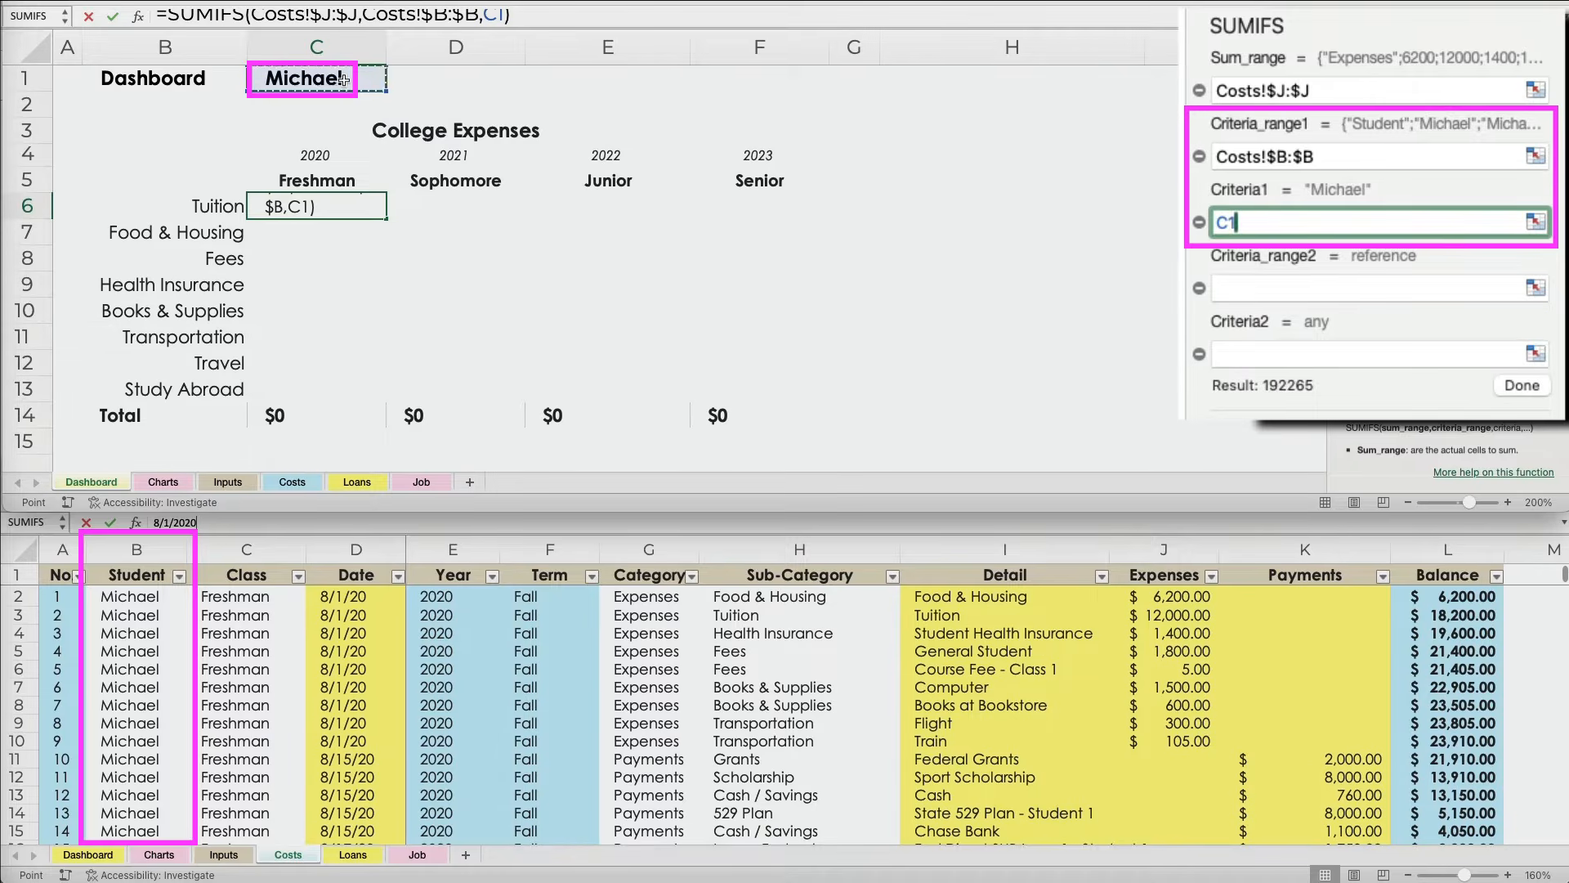
key("F4")
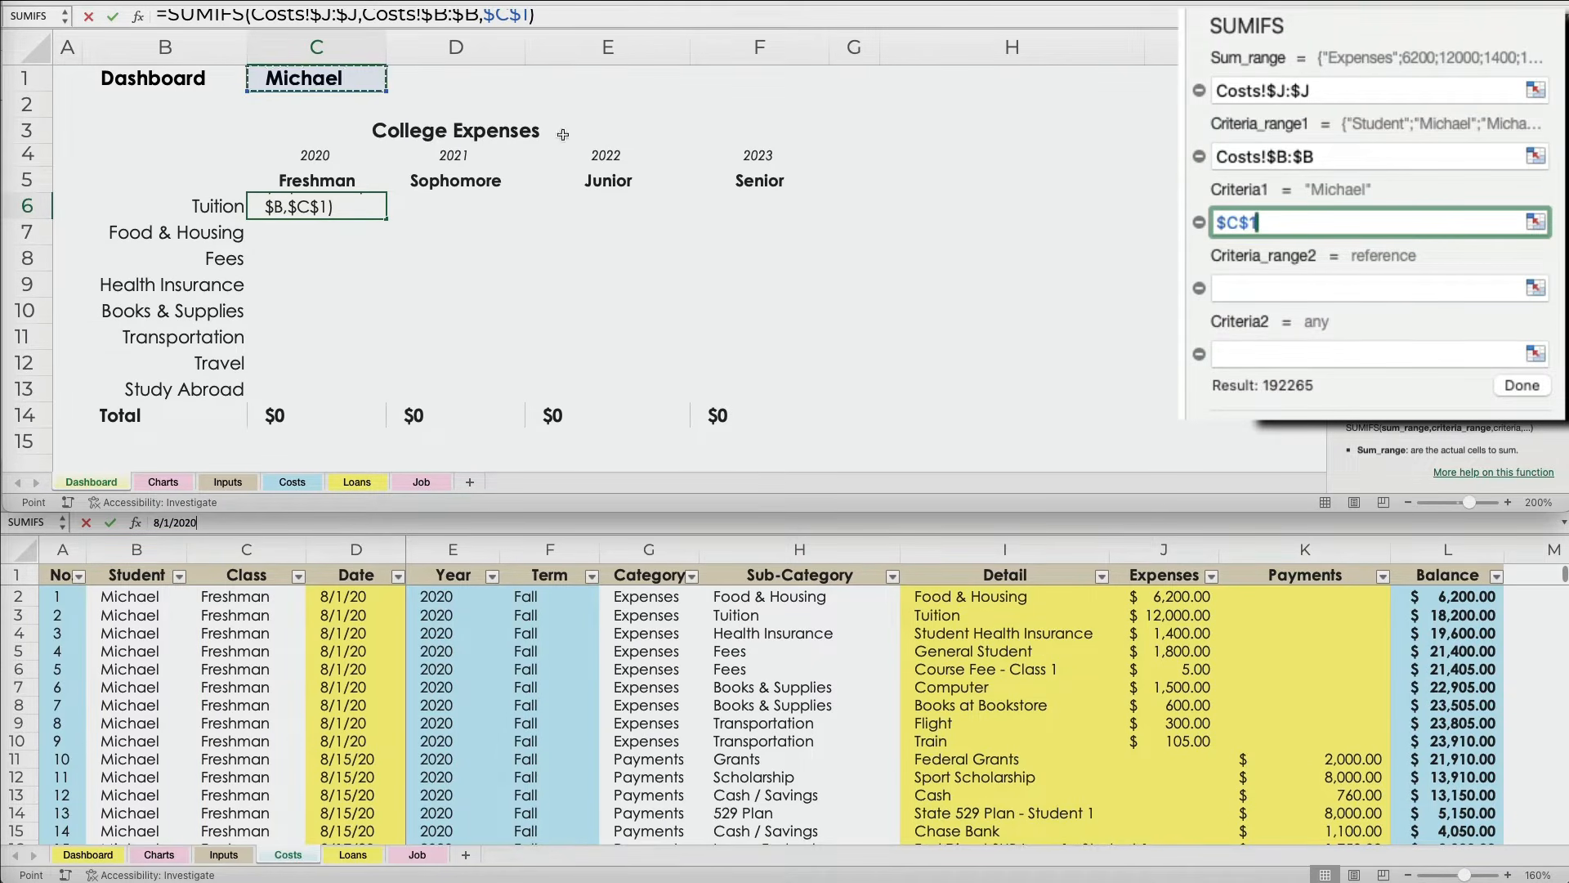
- Set Criteria_range2 to the Class column Costs!$C:$C and Criteria2 to the Freshman heading as C$5, locking only the row
left_click(1265, 290)
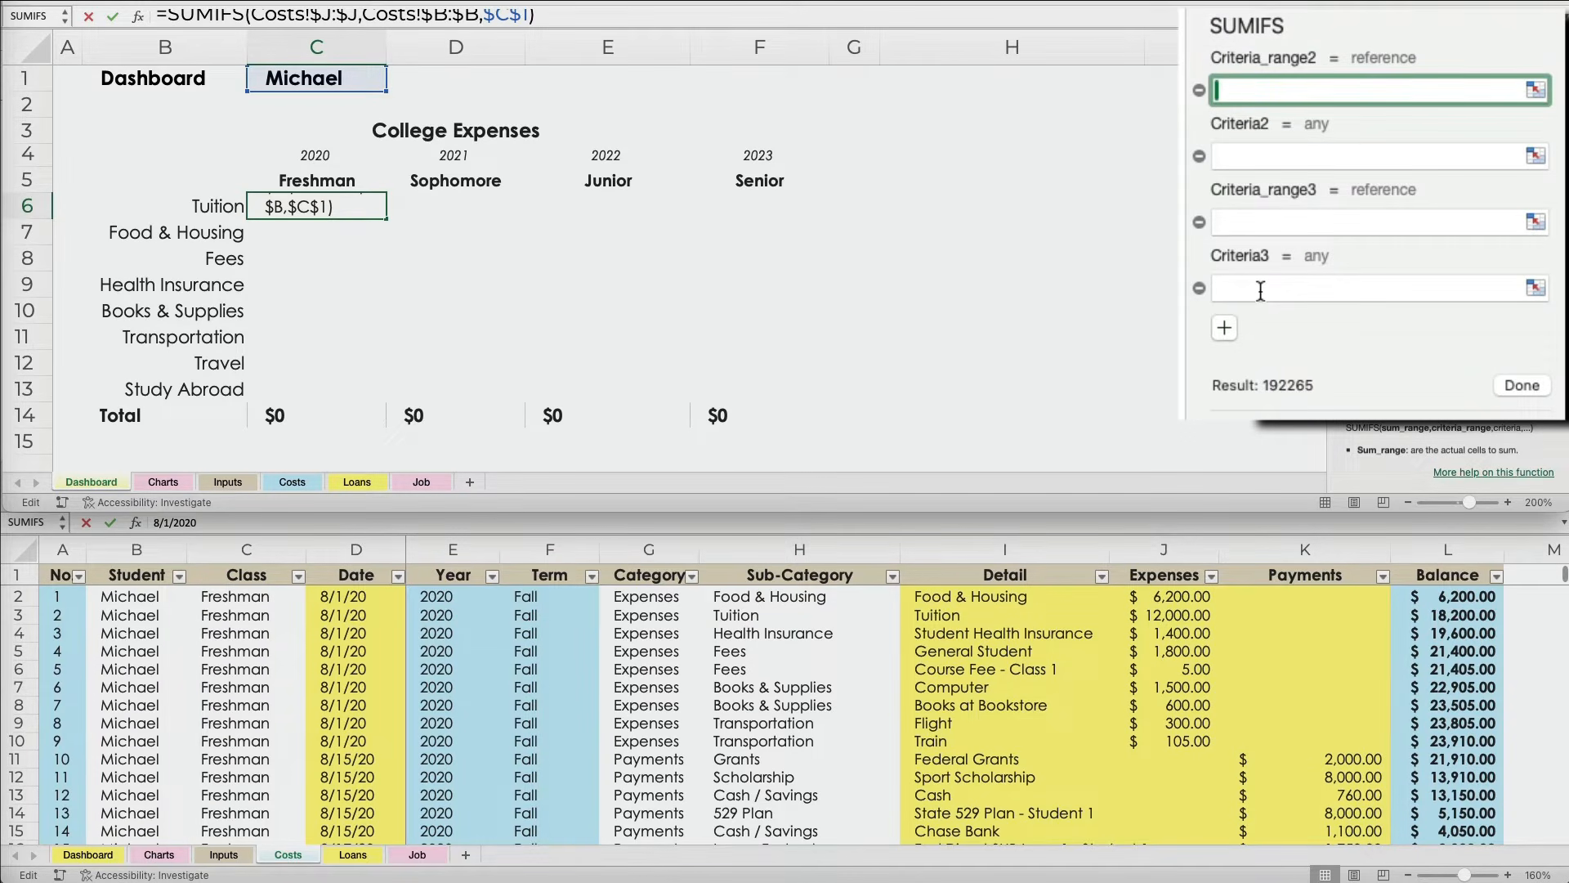
left_click(227, 550)
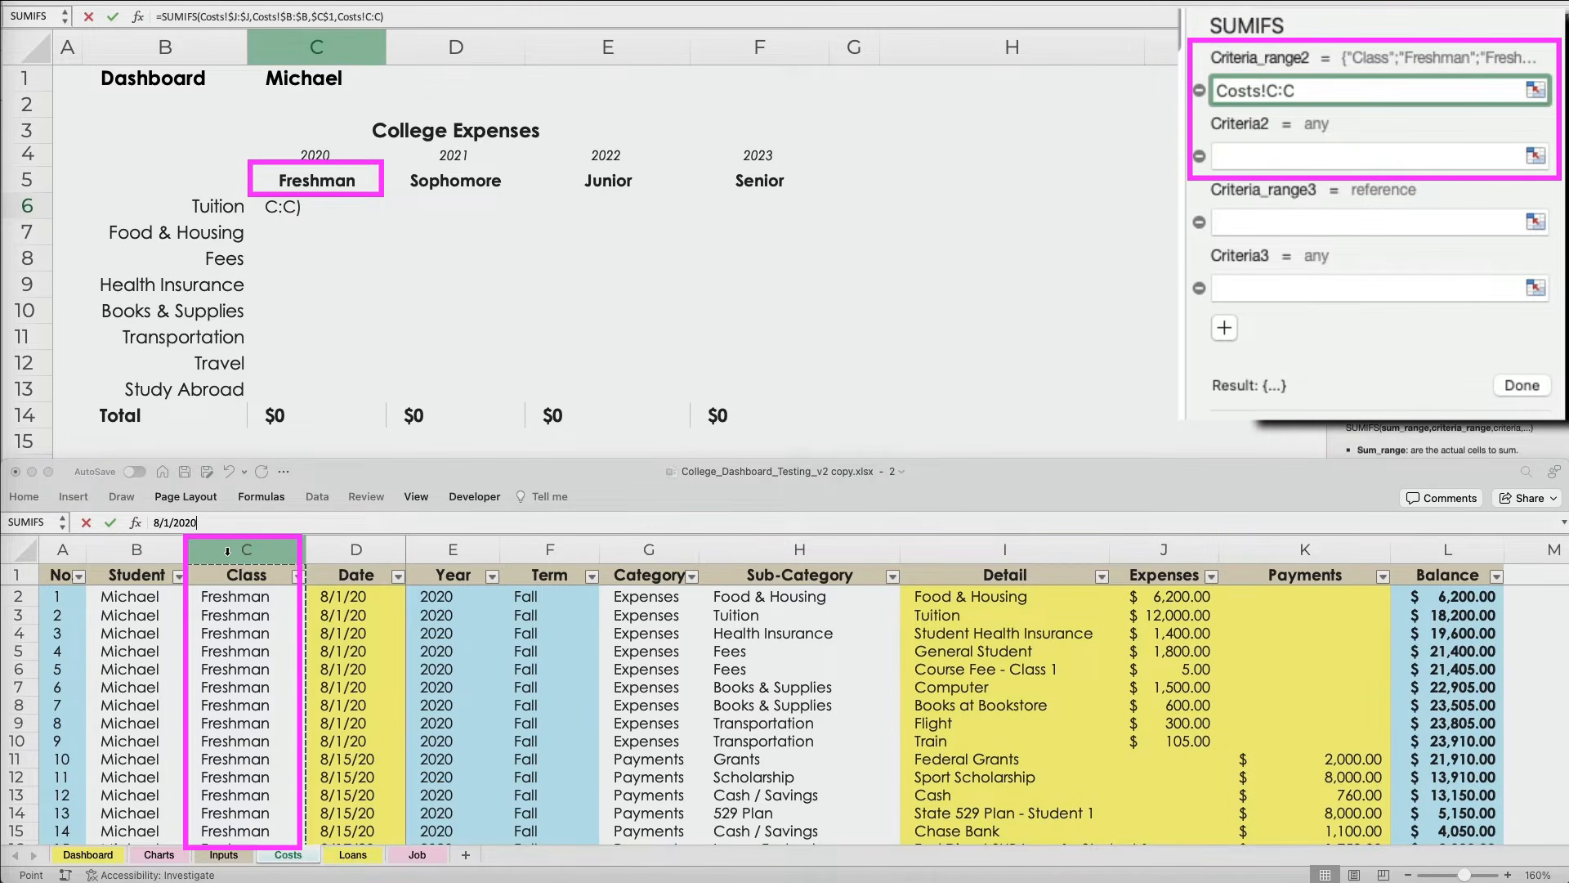
key("F4")
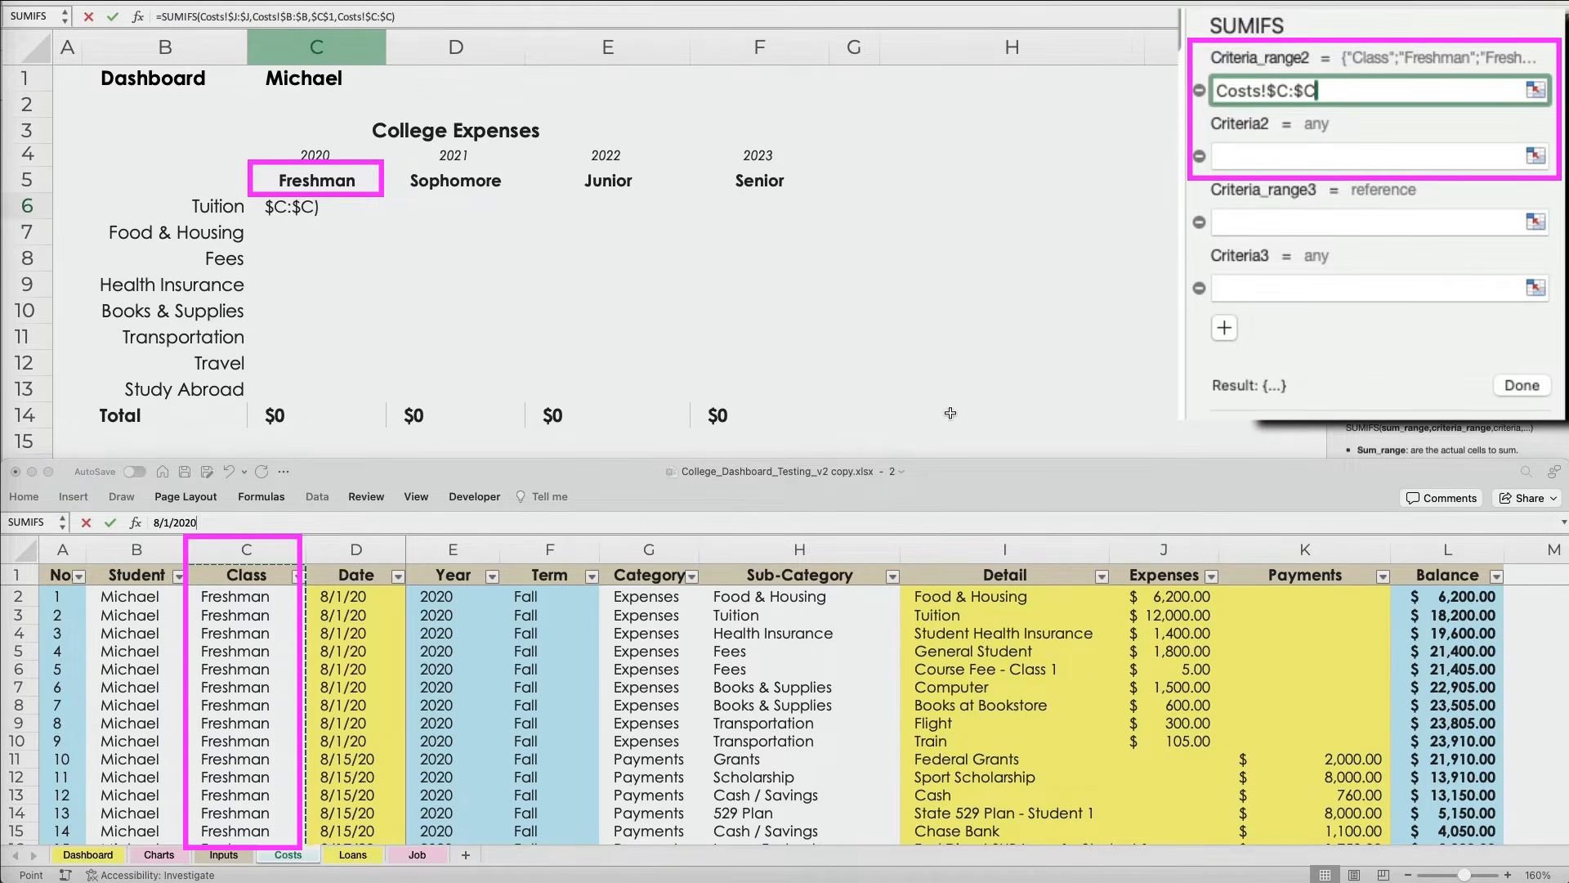
left_click(1243, 156)
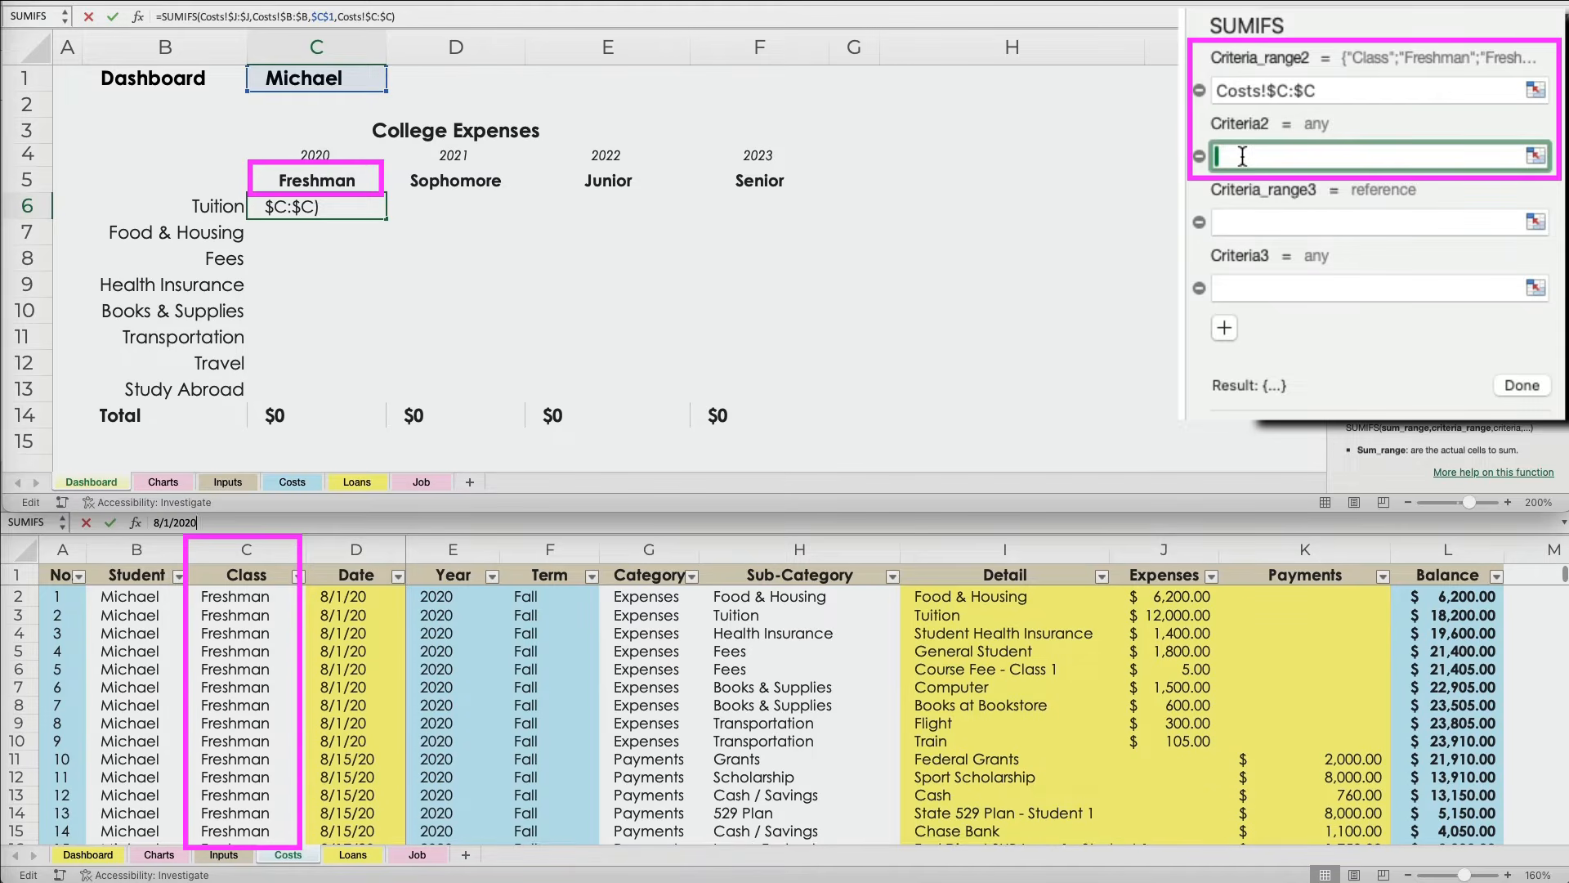
left_click(321, 180)
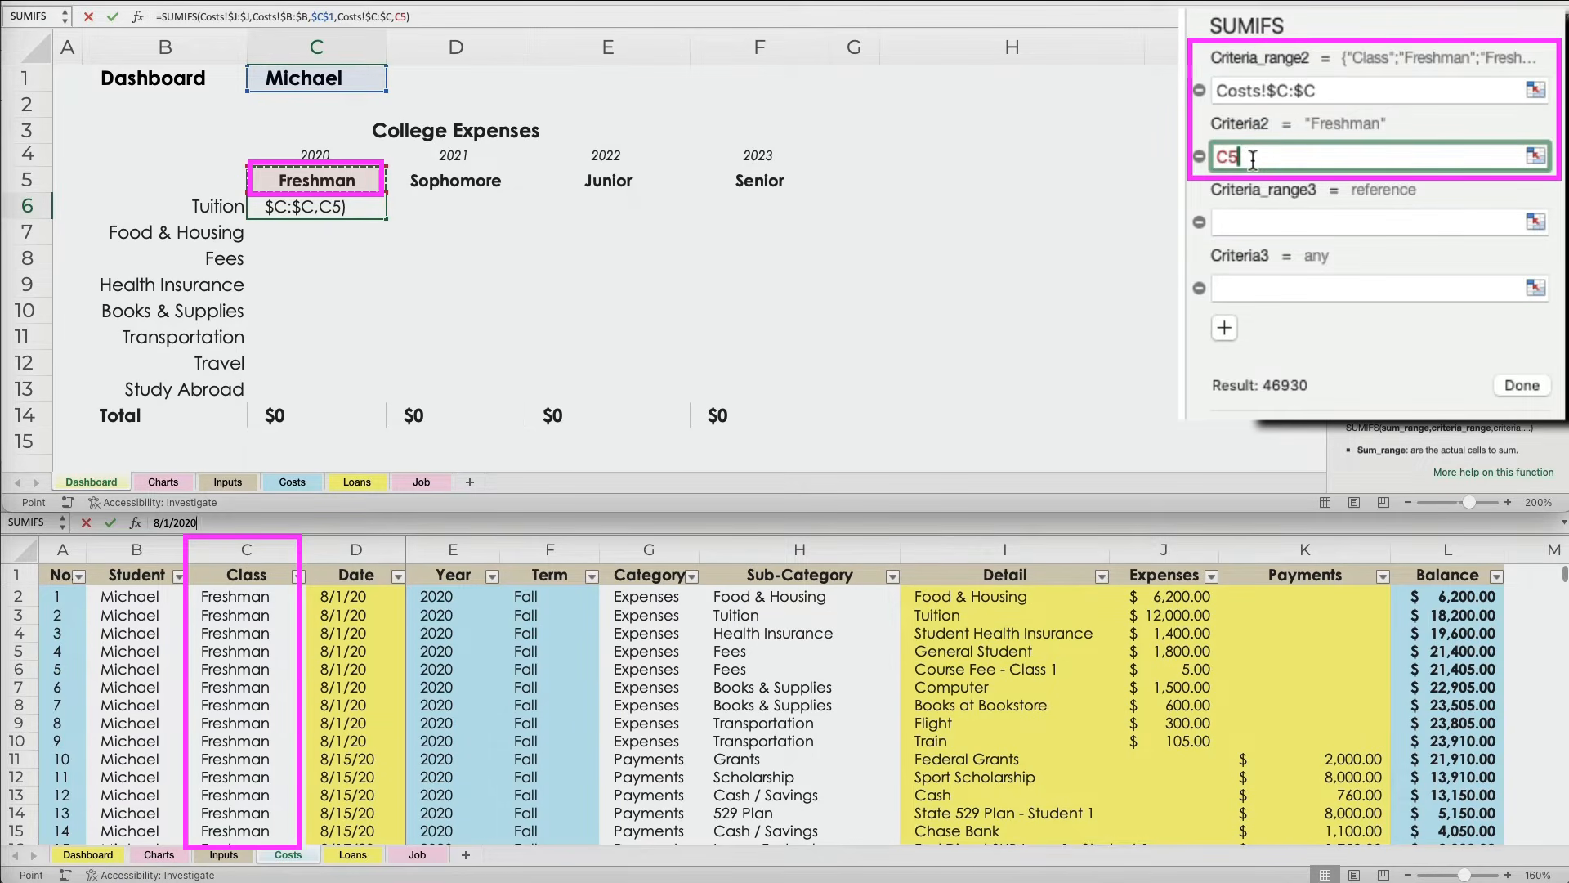
key("super+t")
key("super+t")
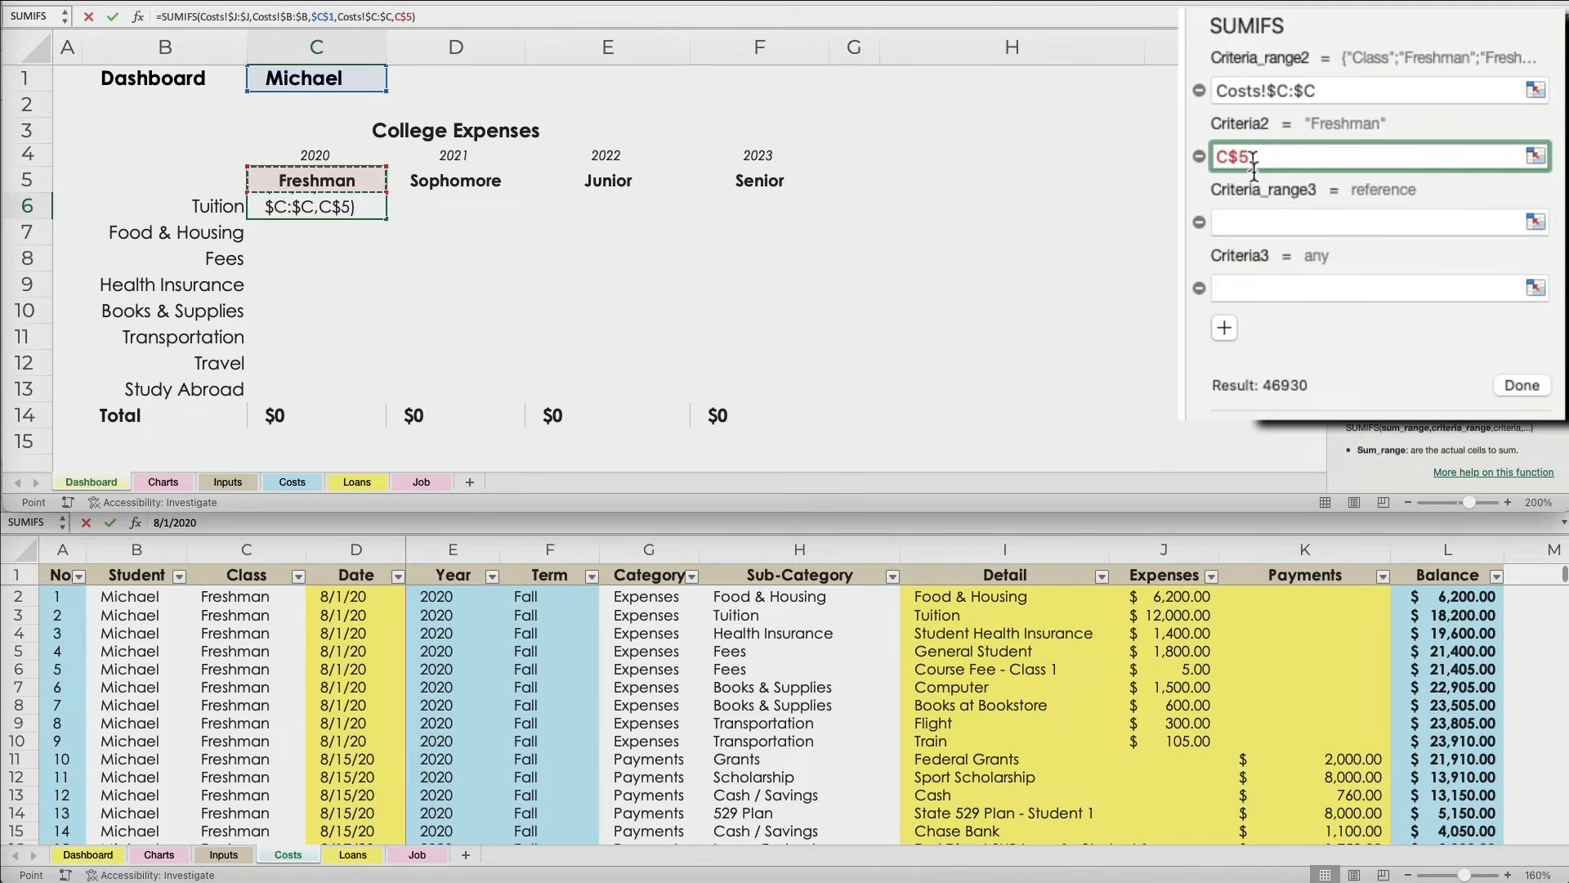
- Complete the formula with Criteria_range3 as the Sub-Category column Costs!$H:$H and Criteria3 as the Tuition label $B6, locking only the column
left_click(1256, 225)
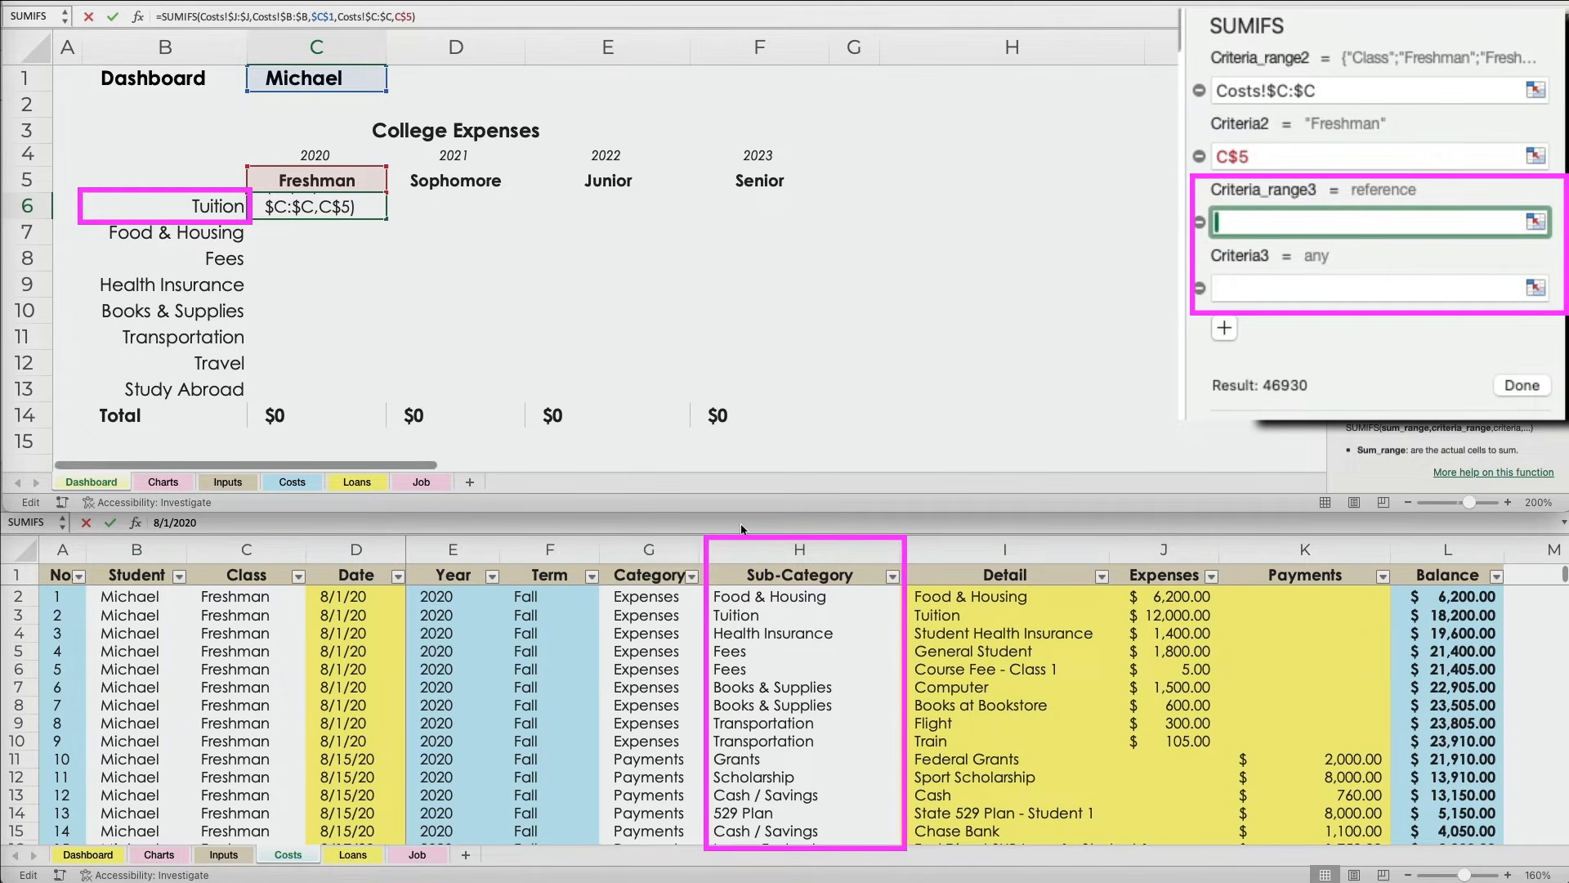
left_click(768, 549)
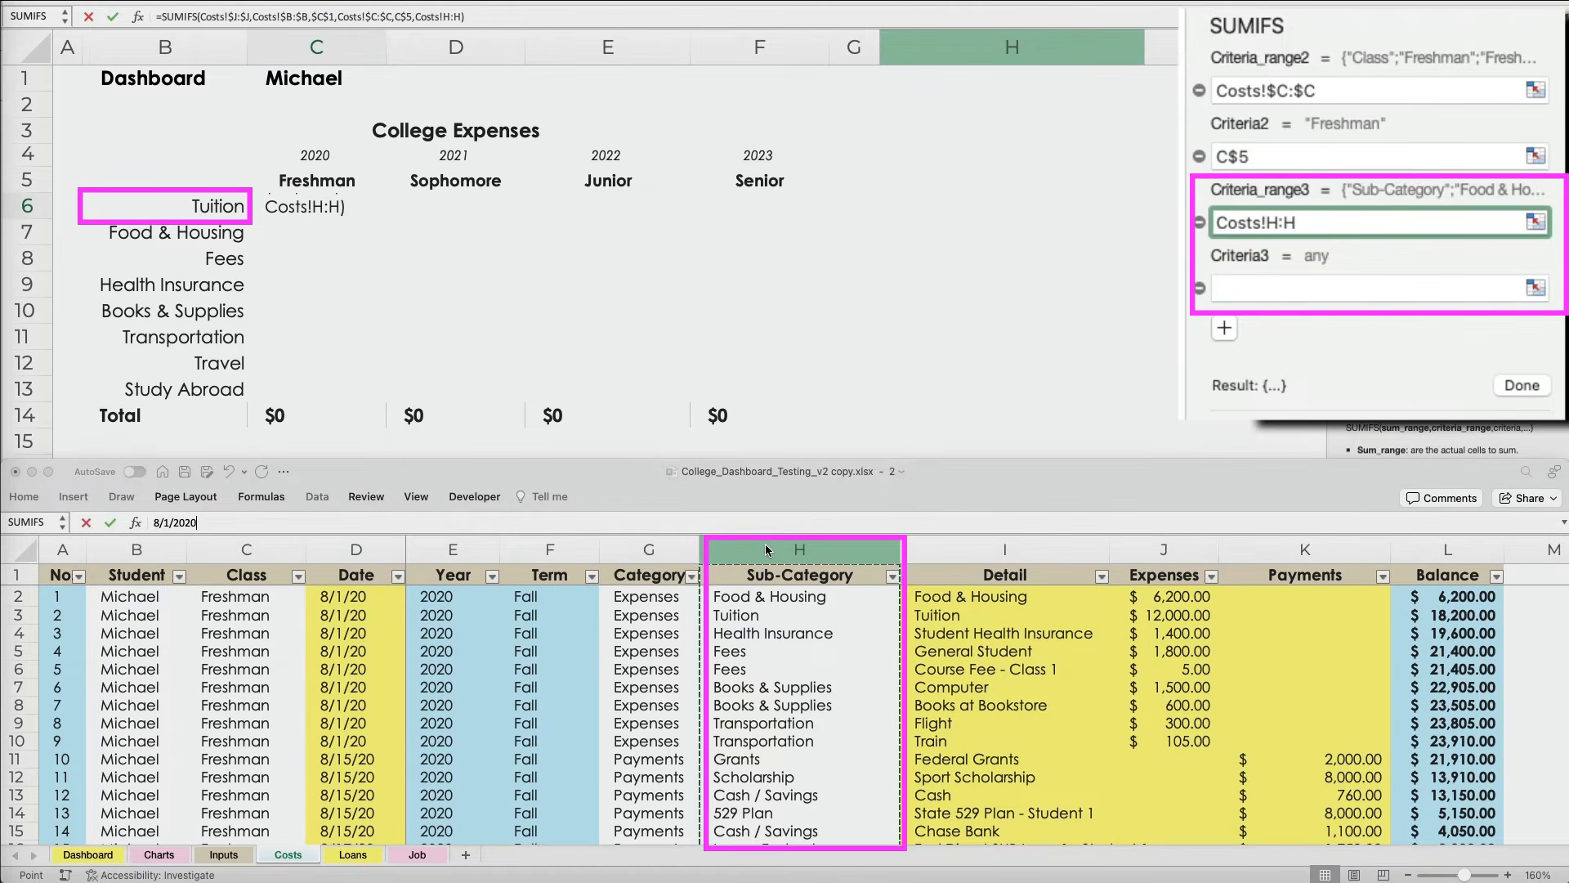
key("F4")
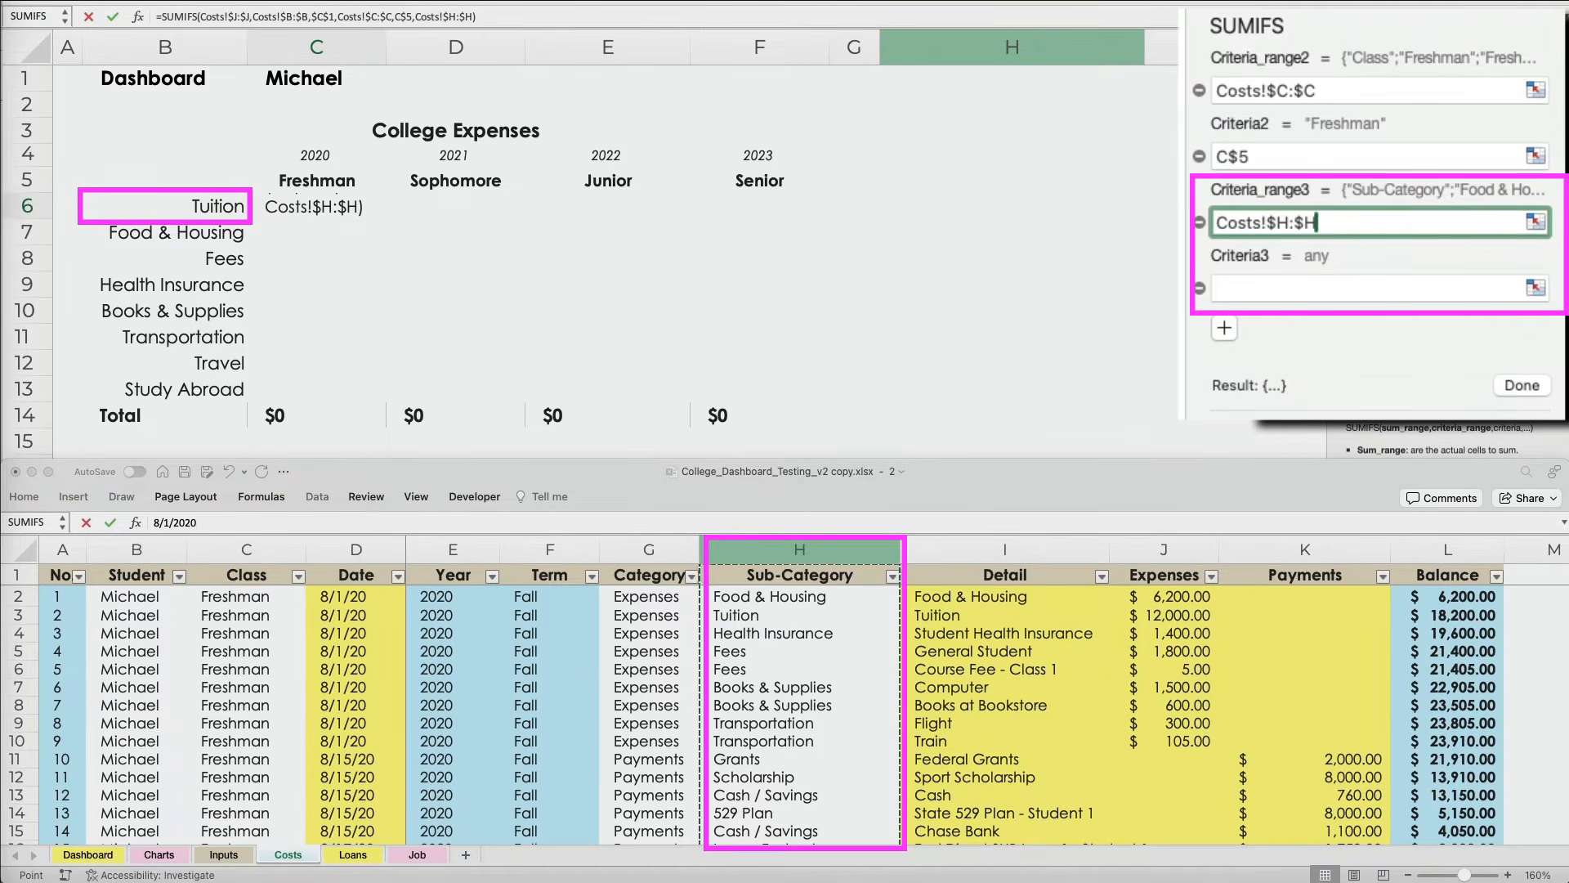
left_click(1244, 287)
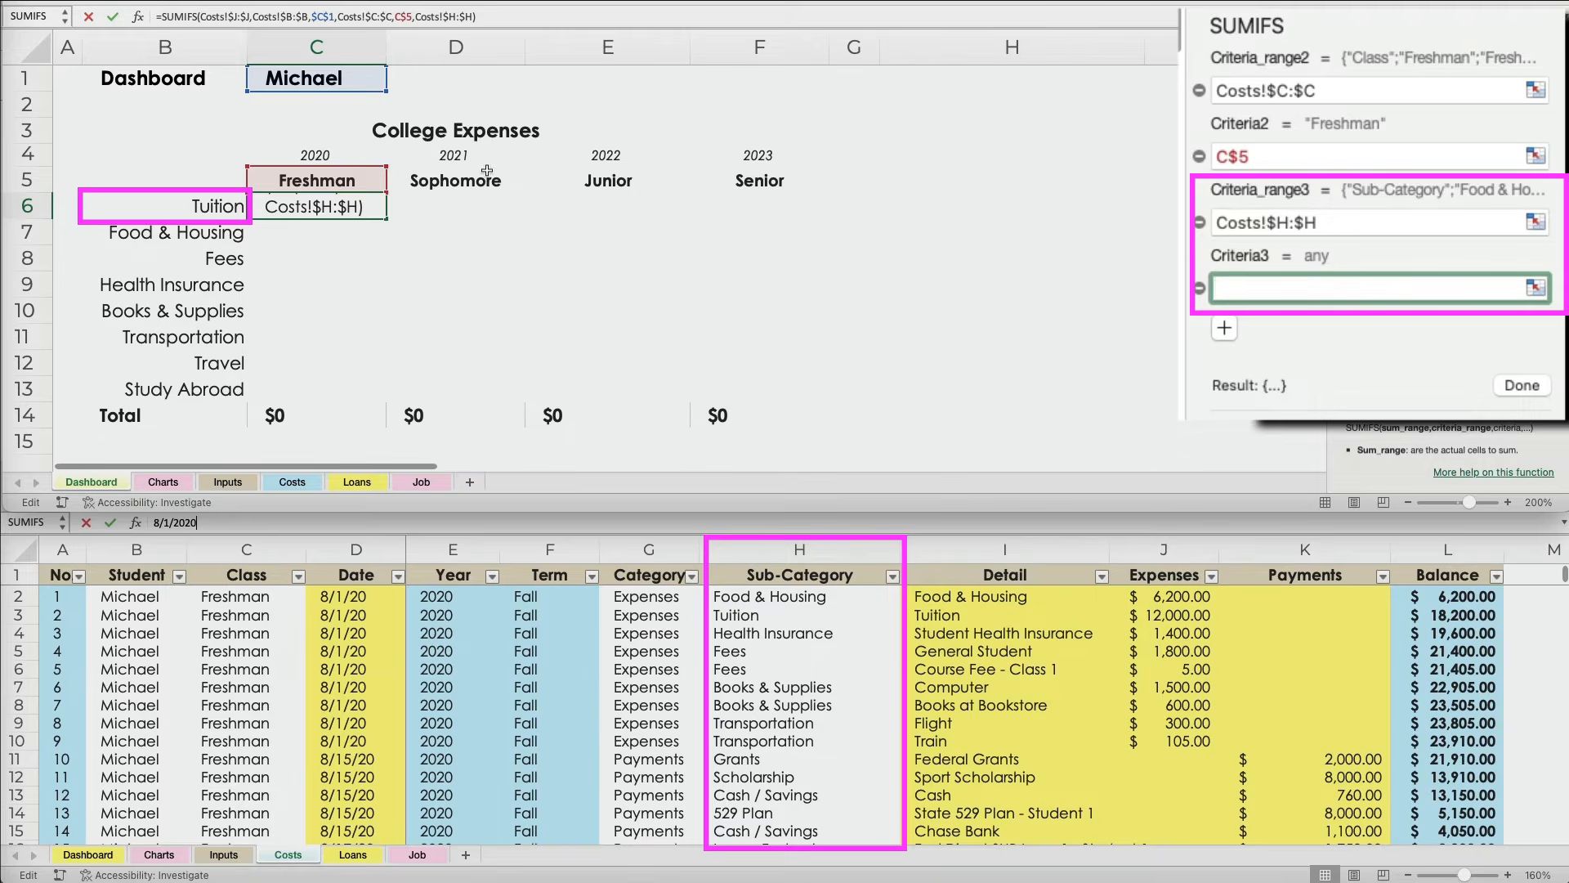
left_click(218, 207)
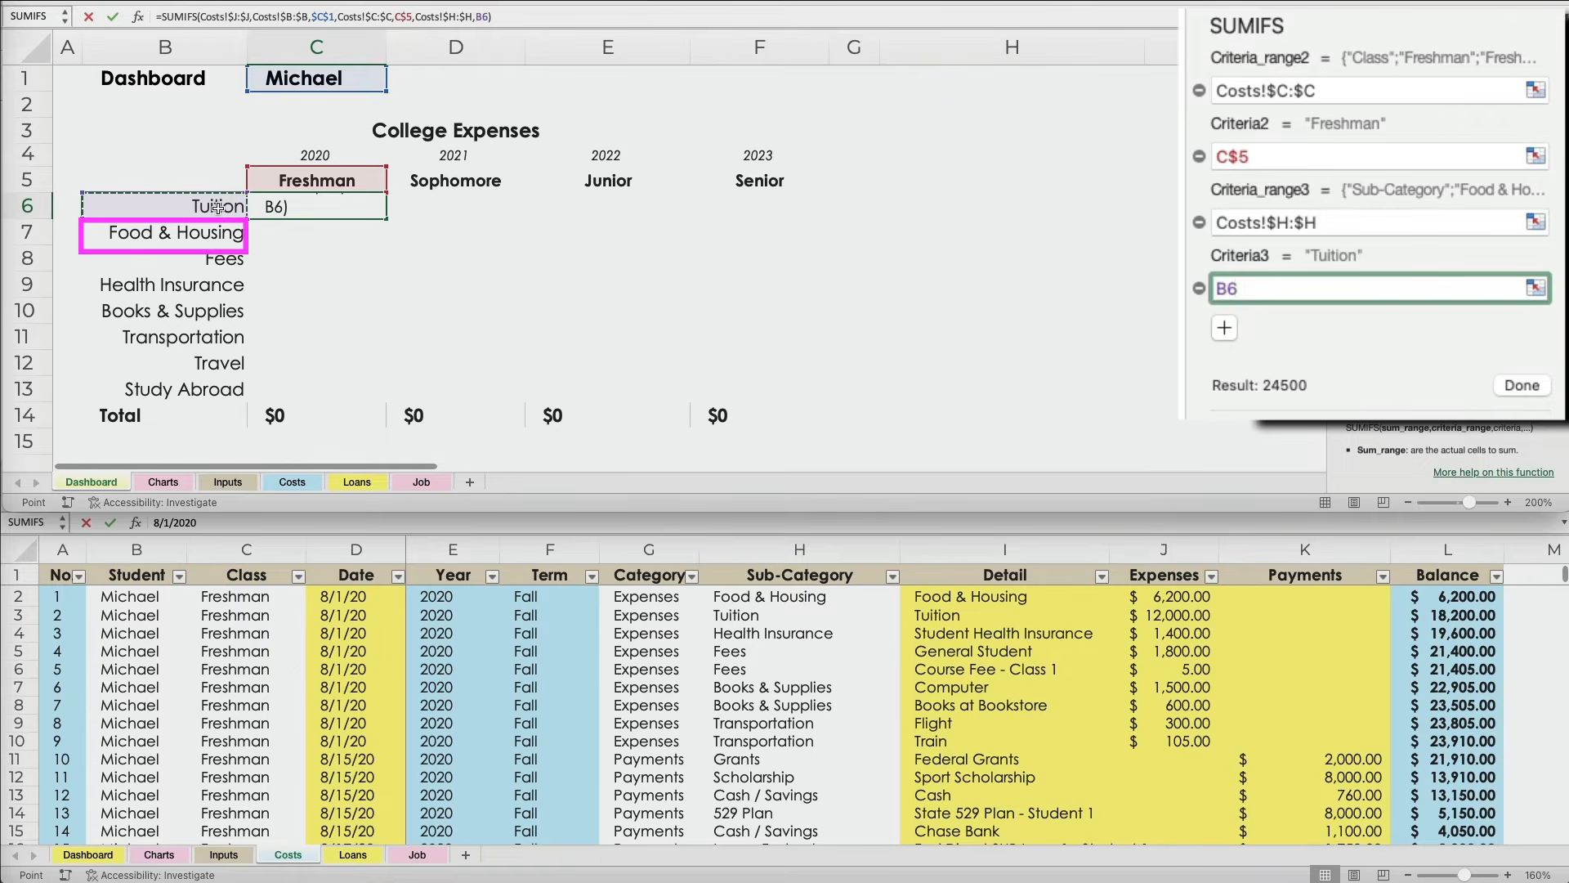
key("super+t")
key("super+t")
key("super+t")
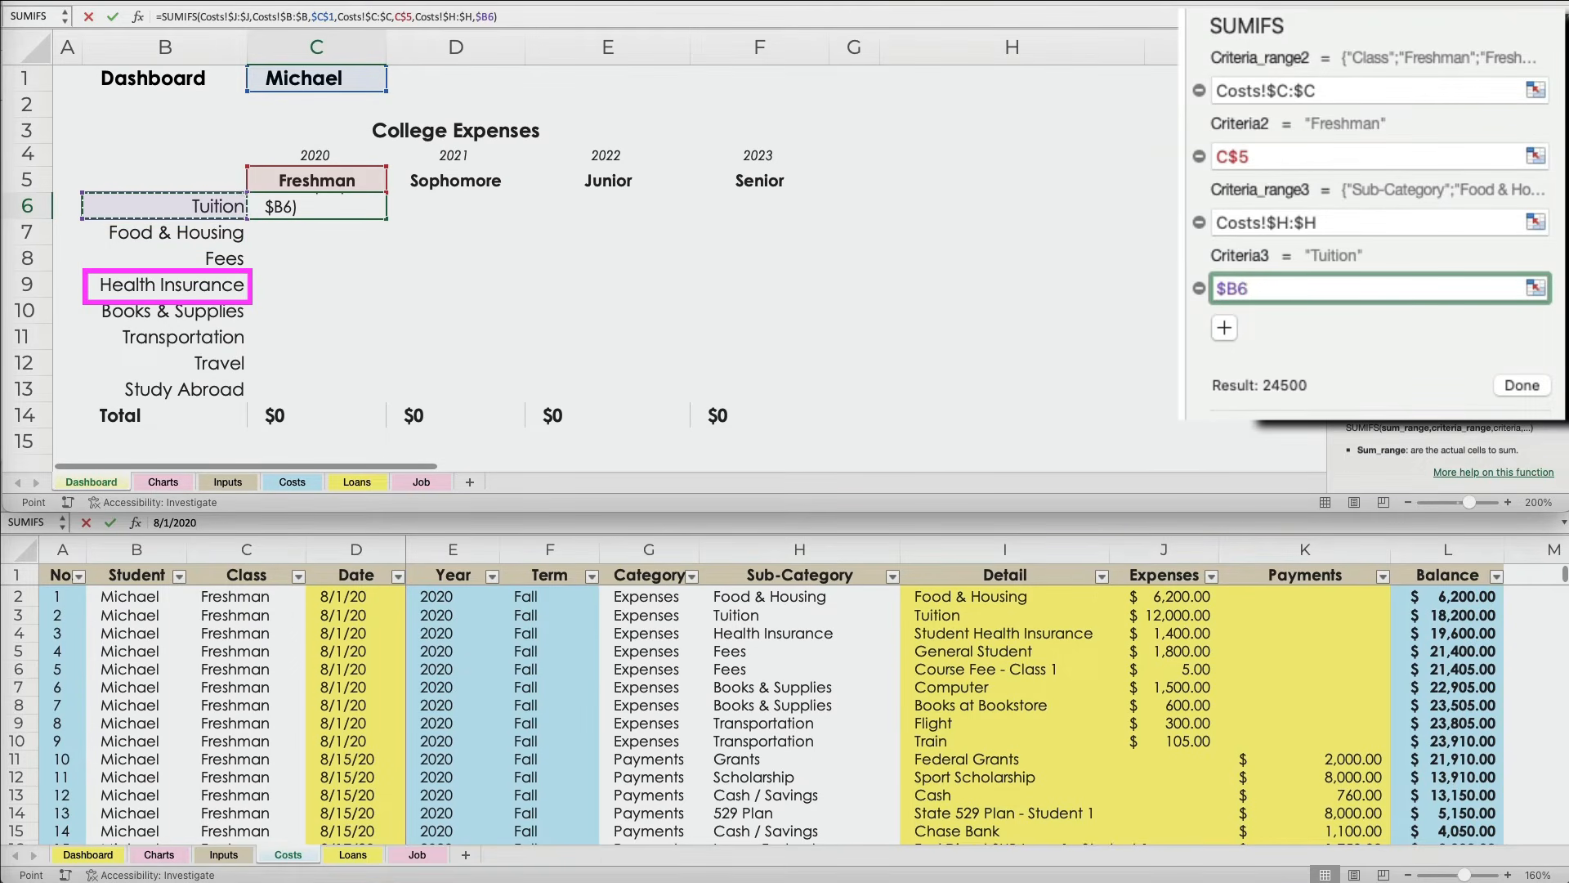
left_click(1531, 393)
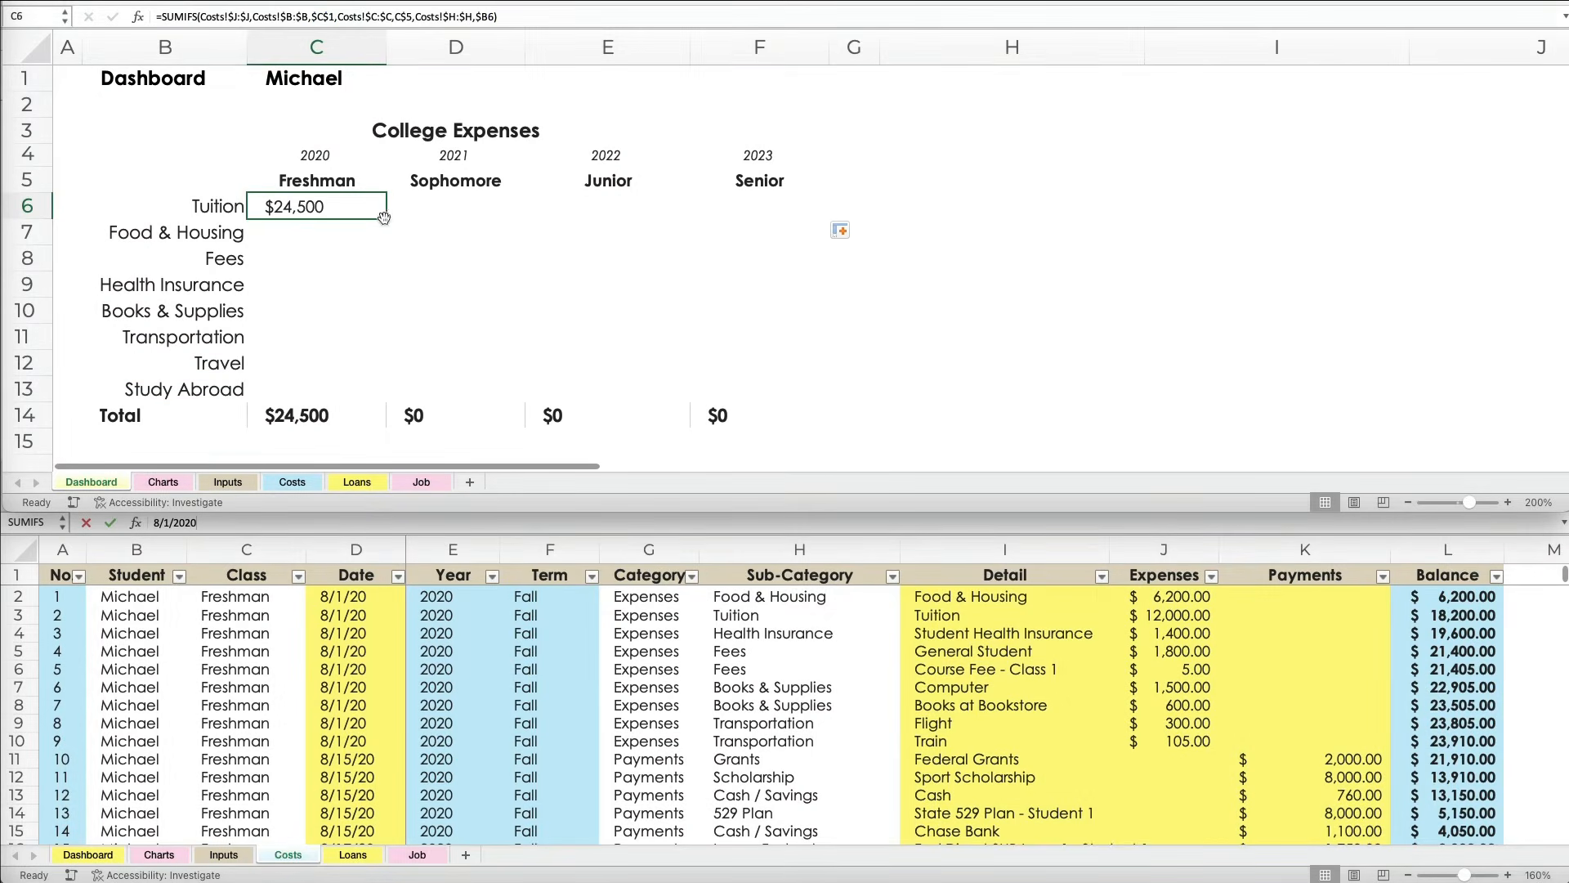
- Fill the C6 formula across C6:F13 and copy the C14 total formula =SUM(C6:C13) across to F14
left_click_drag(386, 219, 830, 404)
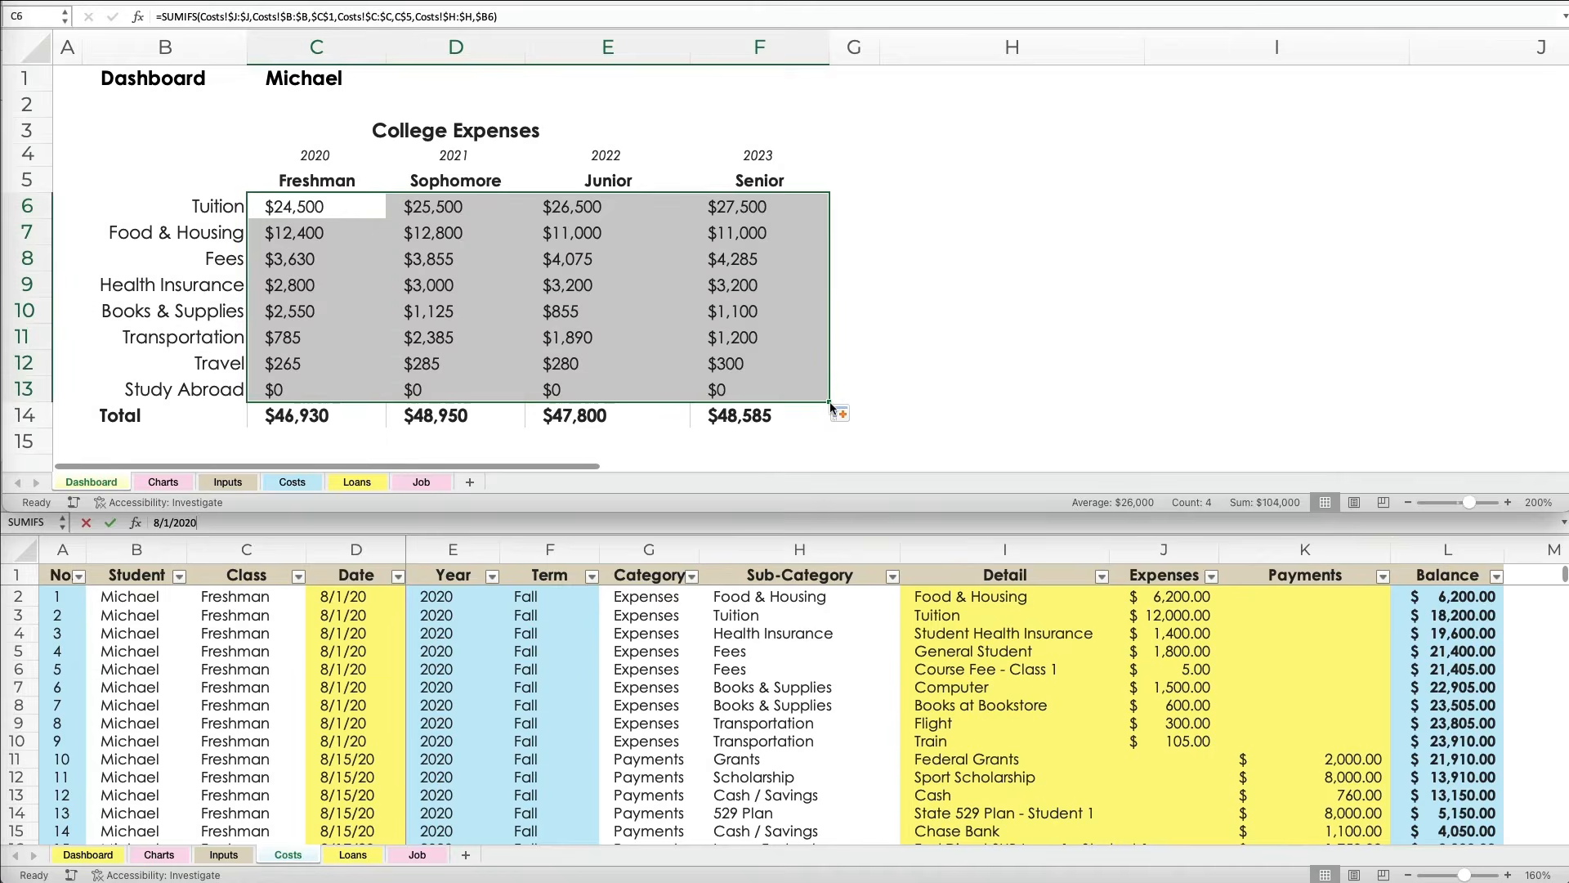
left_click(317, 415)
double_click(317, 415)
key("Return")
left_click(329, 409)
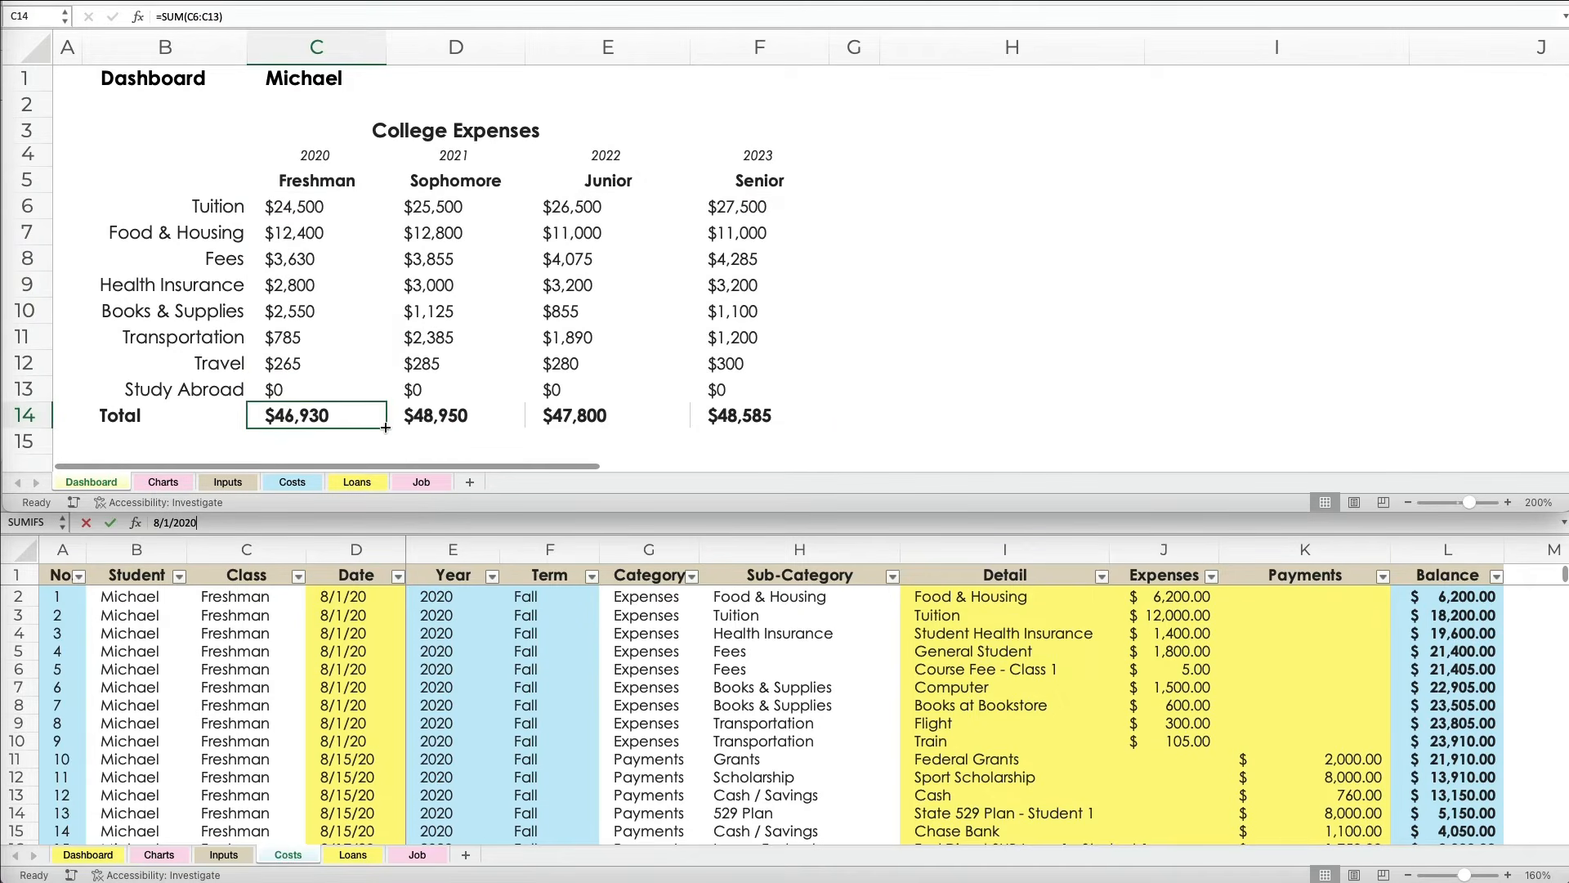
left_click_drag(386, 429, 767, 419)
- Start a SUMIF function in the empty cell H14 to view the order of its arguments
left_click(861, 417)
key("Right")
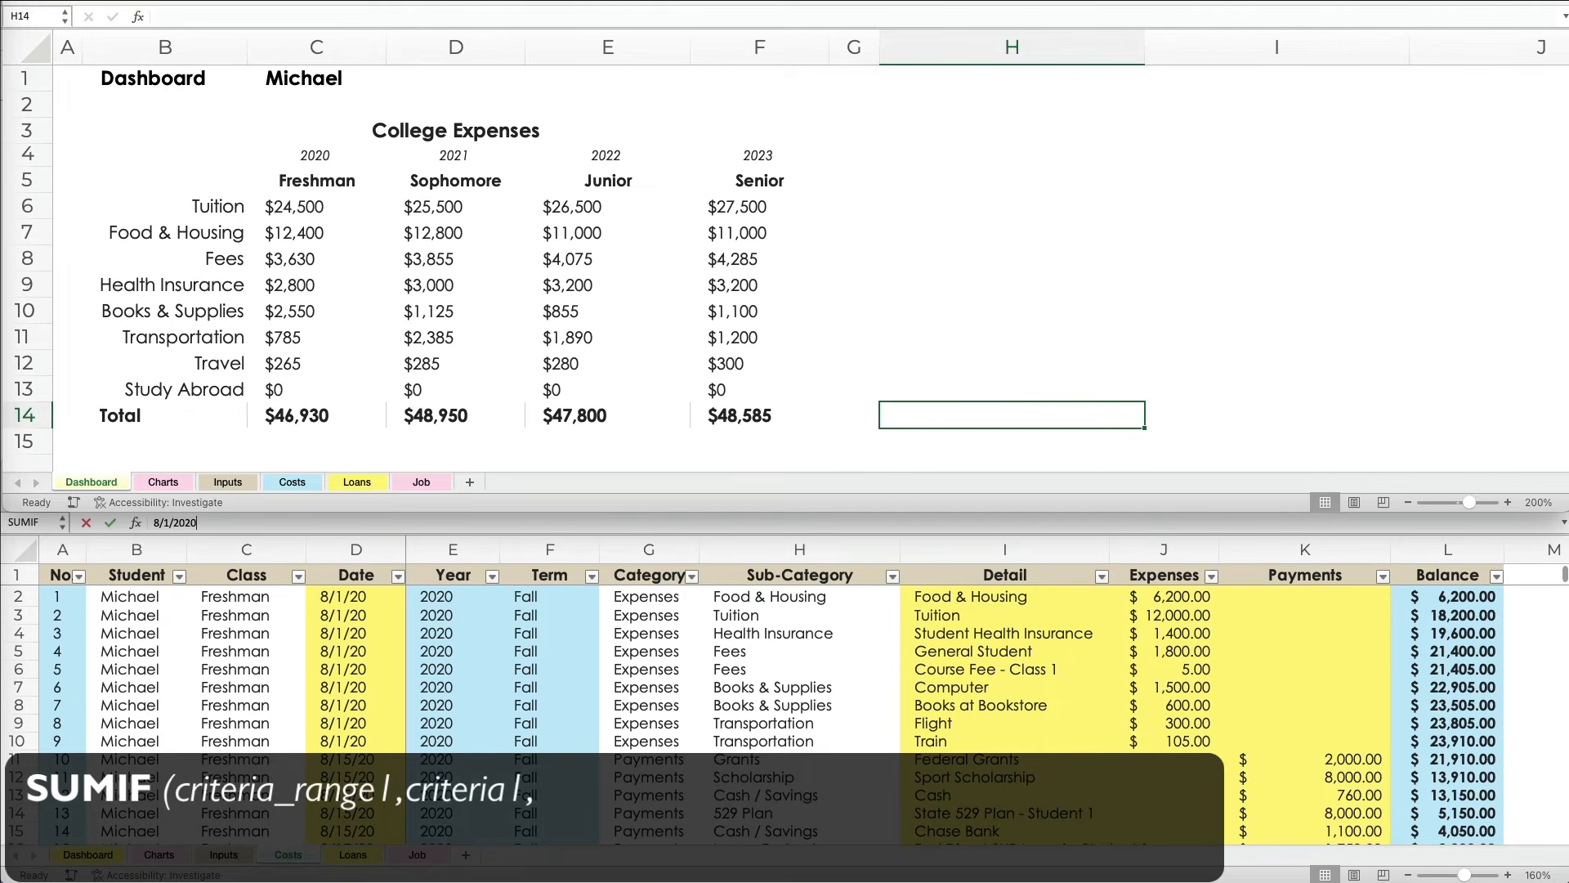
left_click(137, 16)
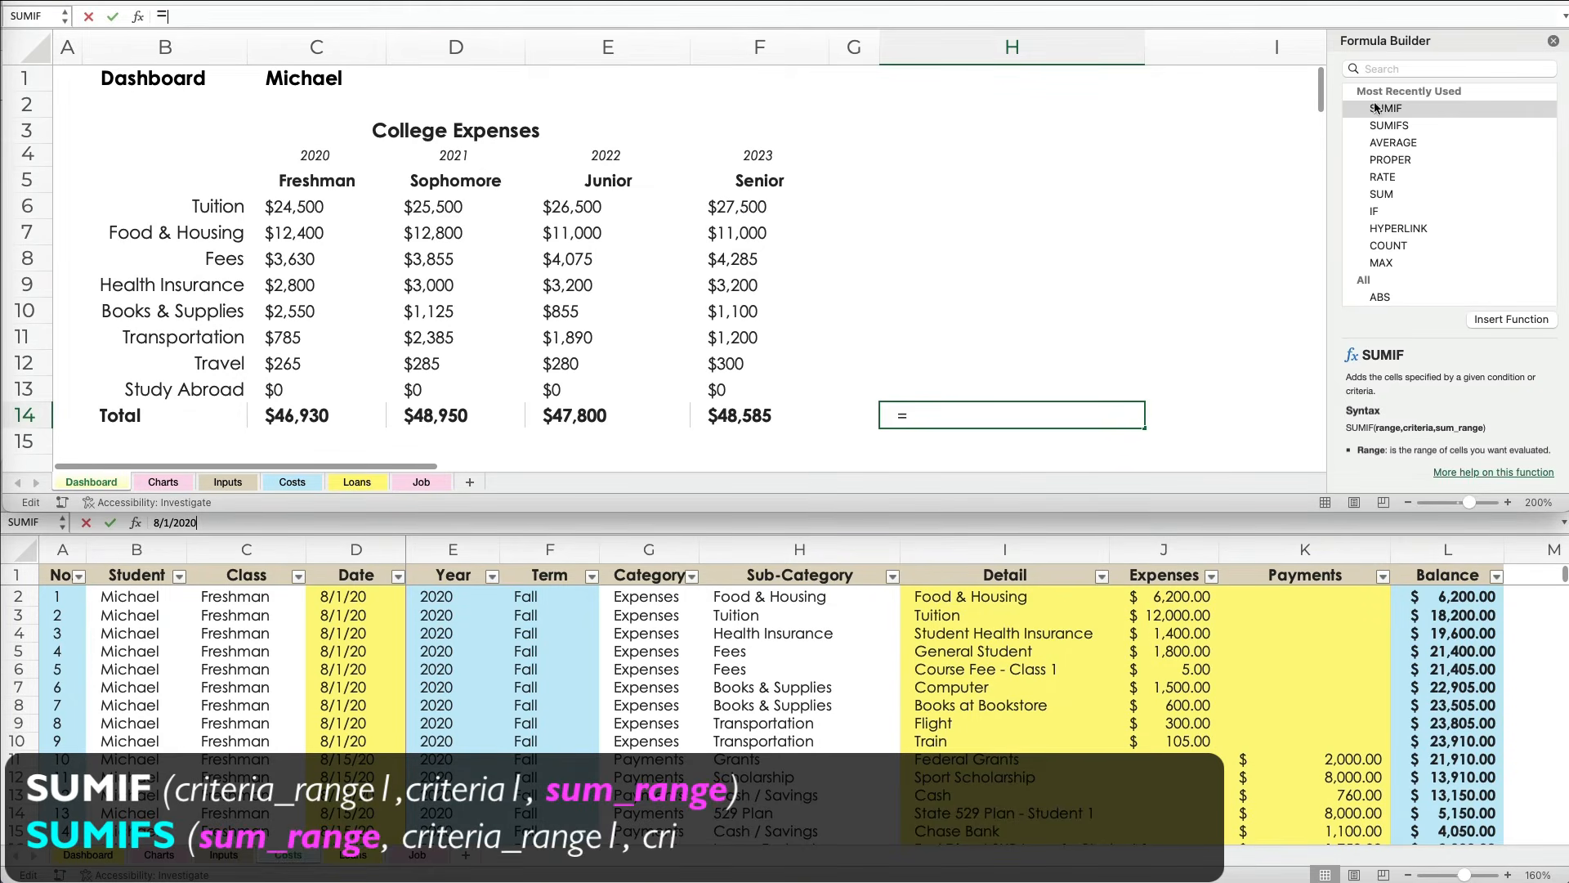
double_click(1409, 111)
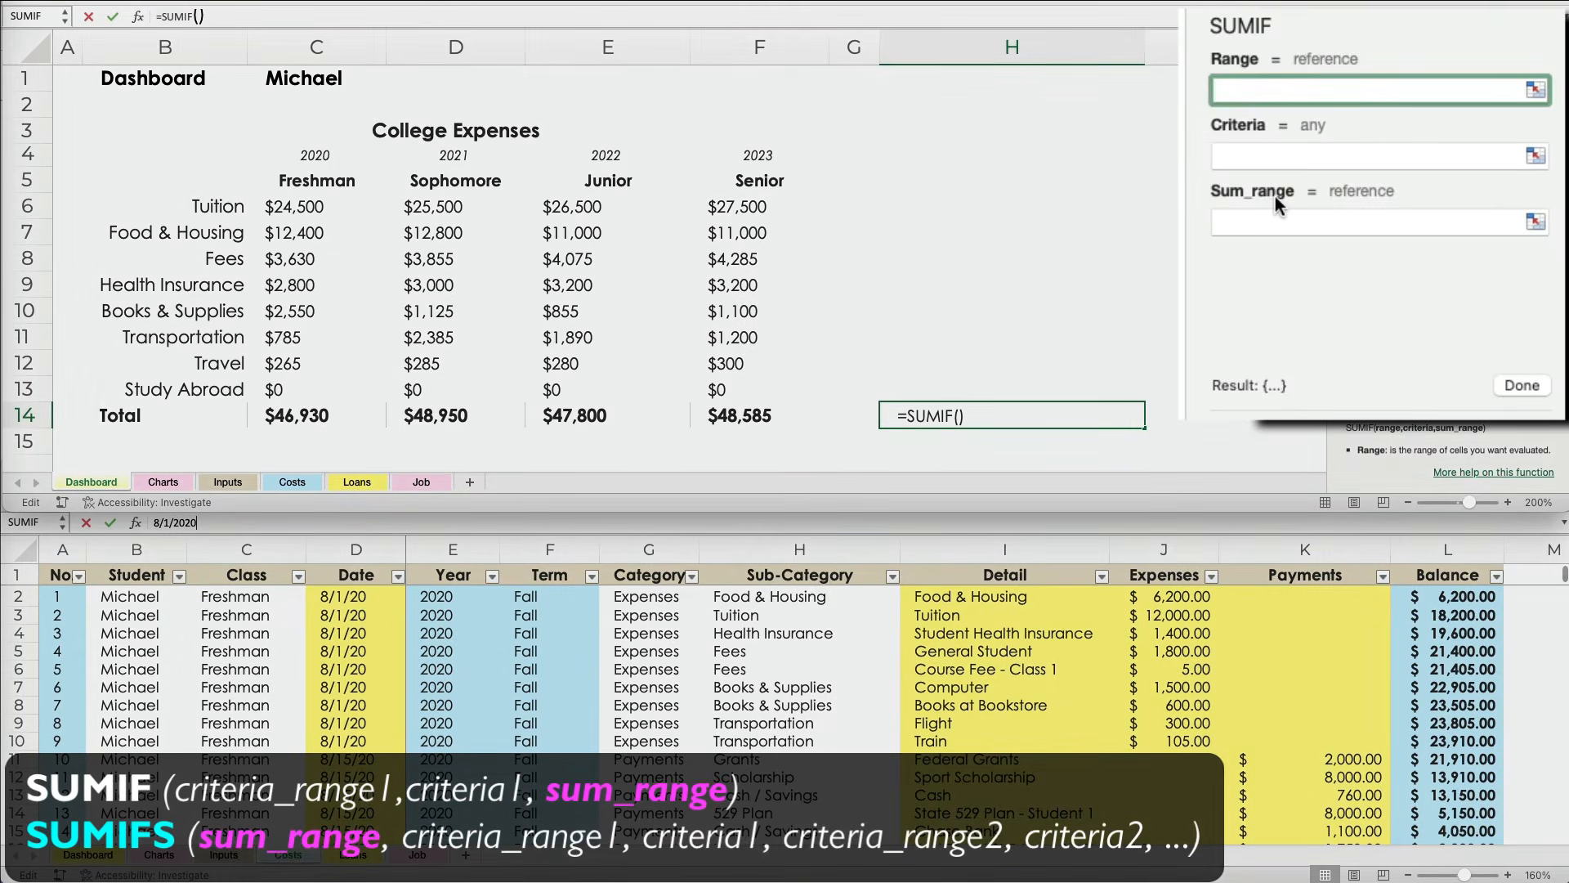
- Set the SUMIF Sum_range to the Expenses column of the Costs sheet as the absolute reference Costs!$J:$J
left_click(1264, 222)
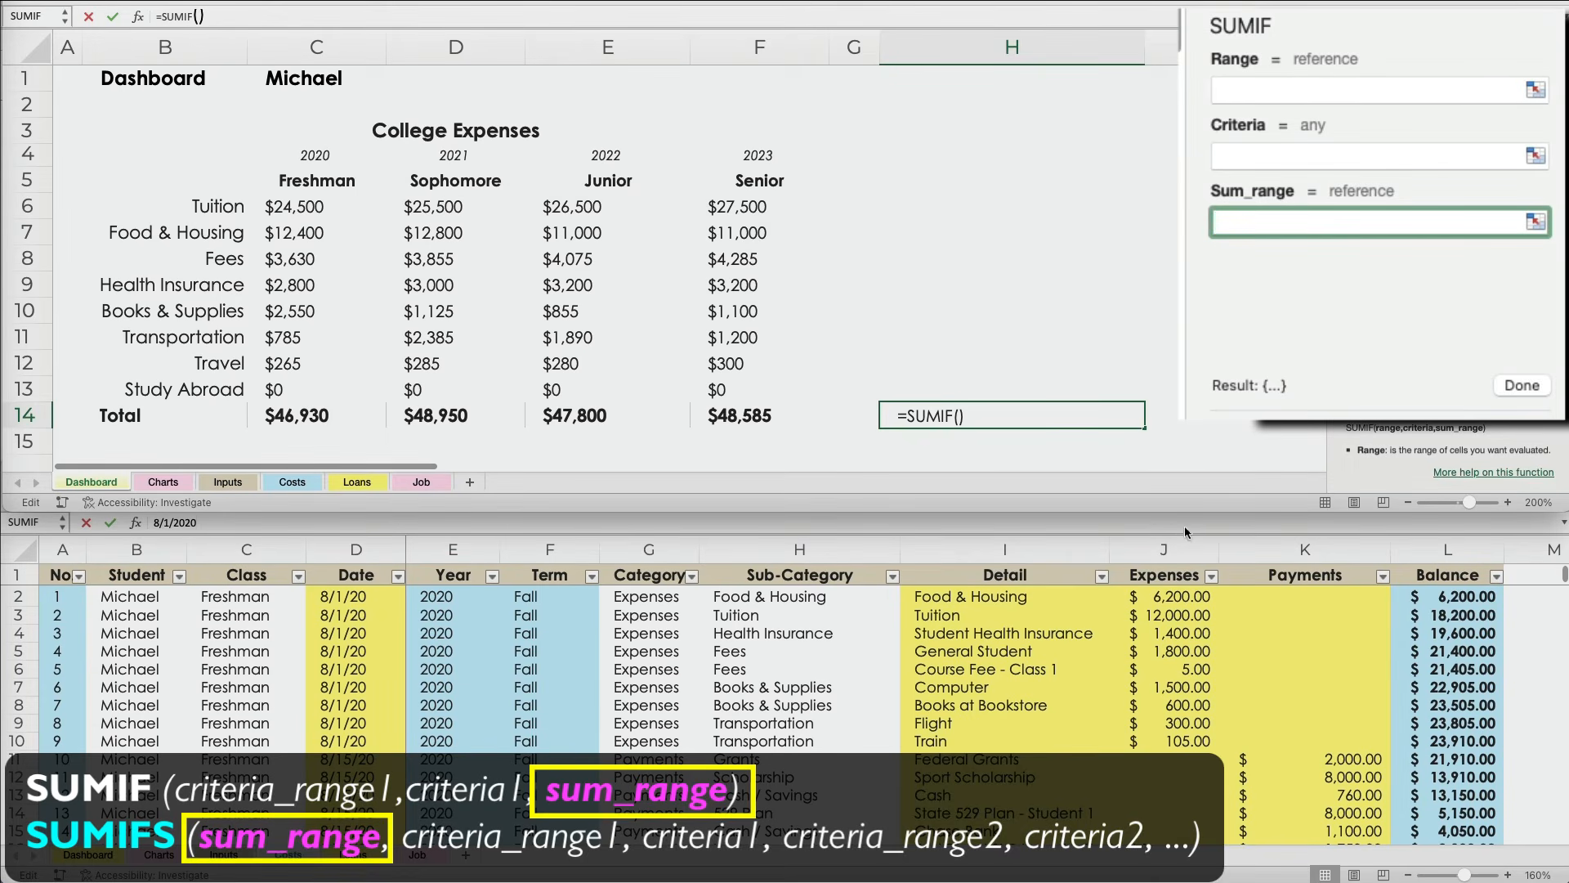
left_click(1164, 545)
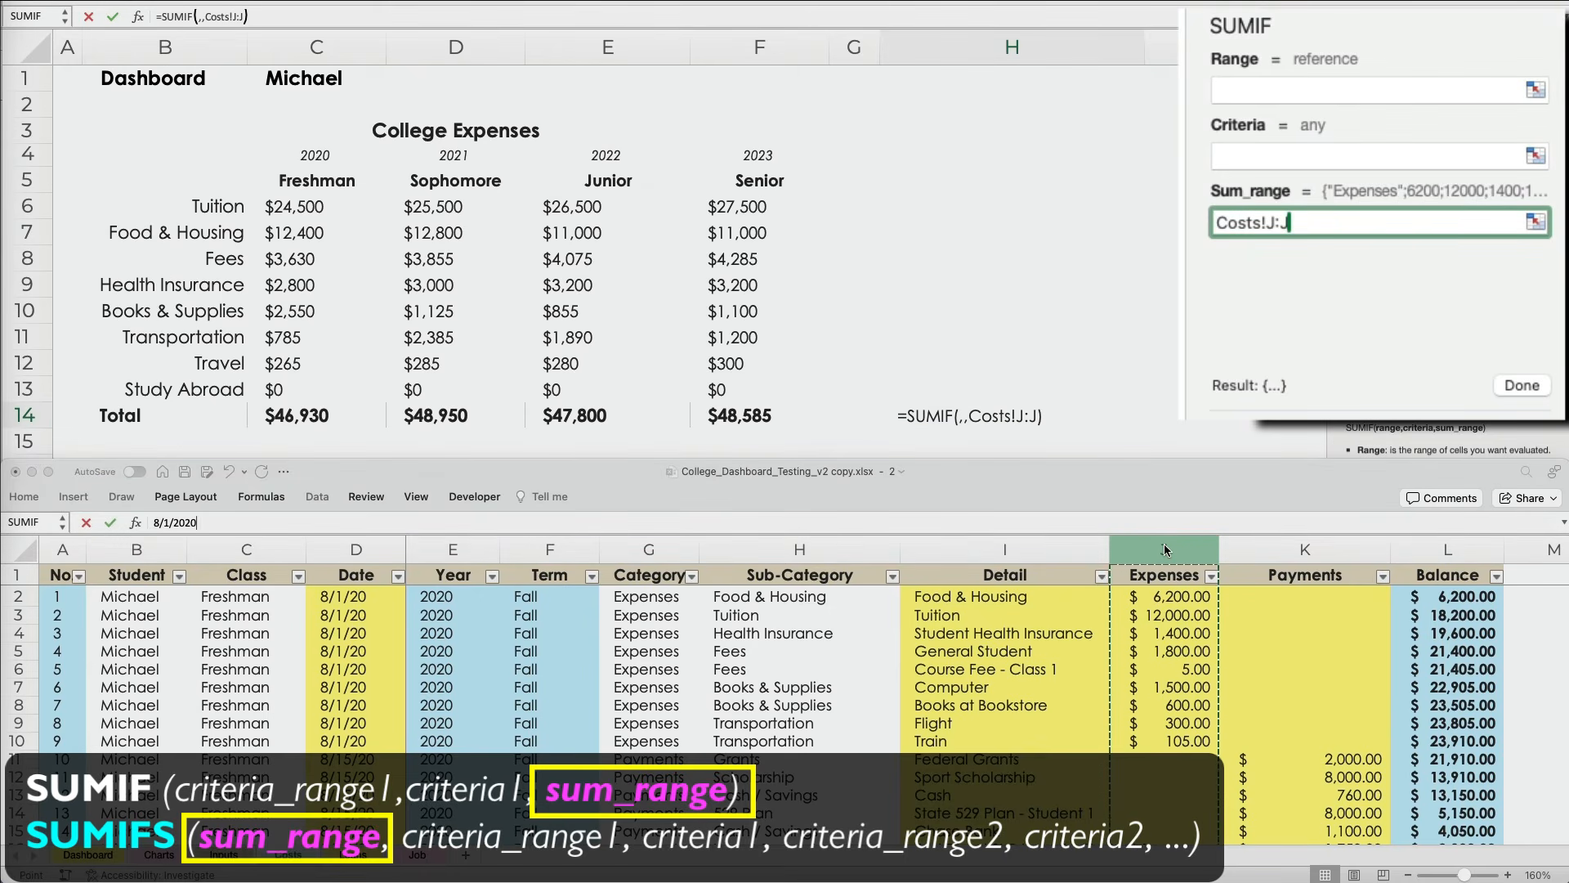
key("F4")
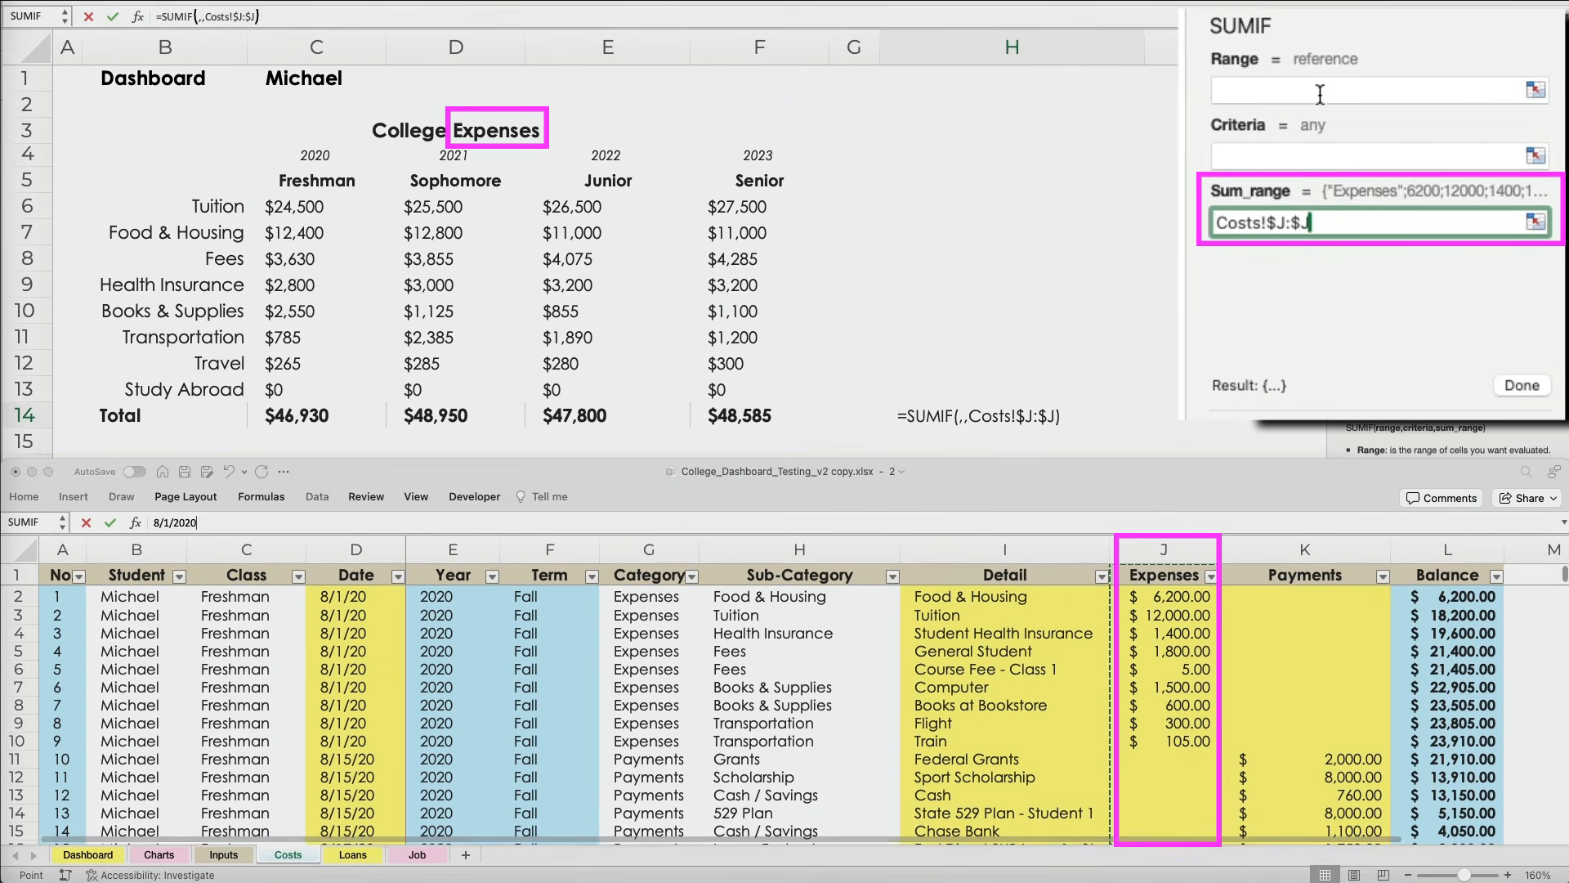
- Complete the SUMIF in H14 with Range as the Student column Costs!$B:$B and Criteria as the Dashboard's student name cell $C$1
left_click(1357, 90)
left_click(135, 550)
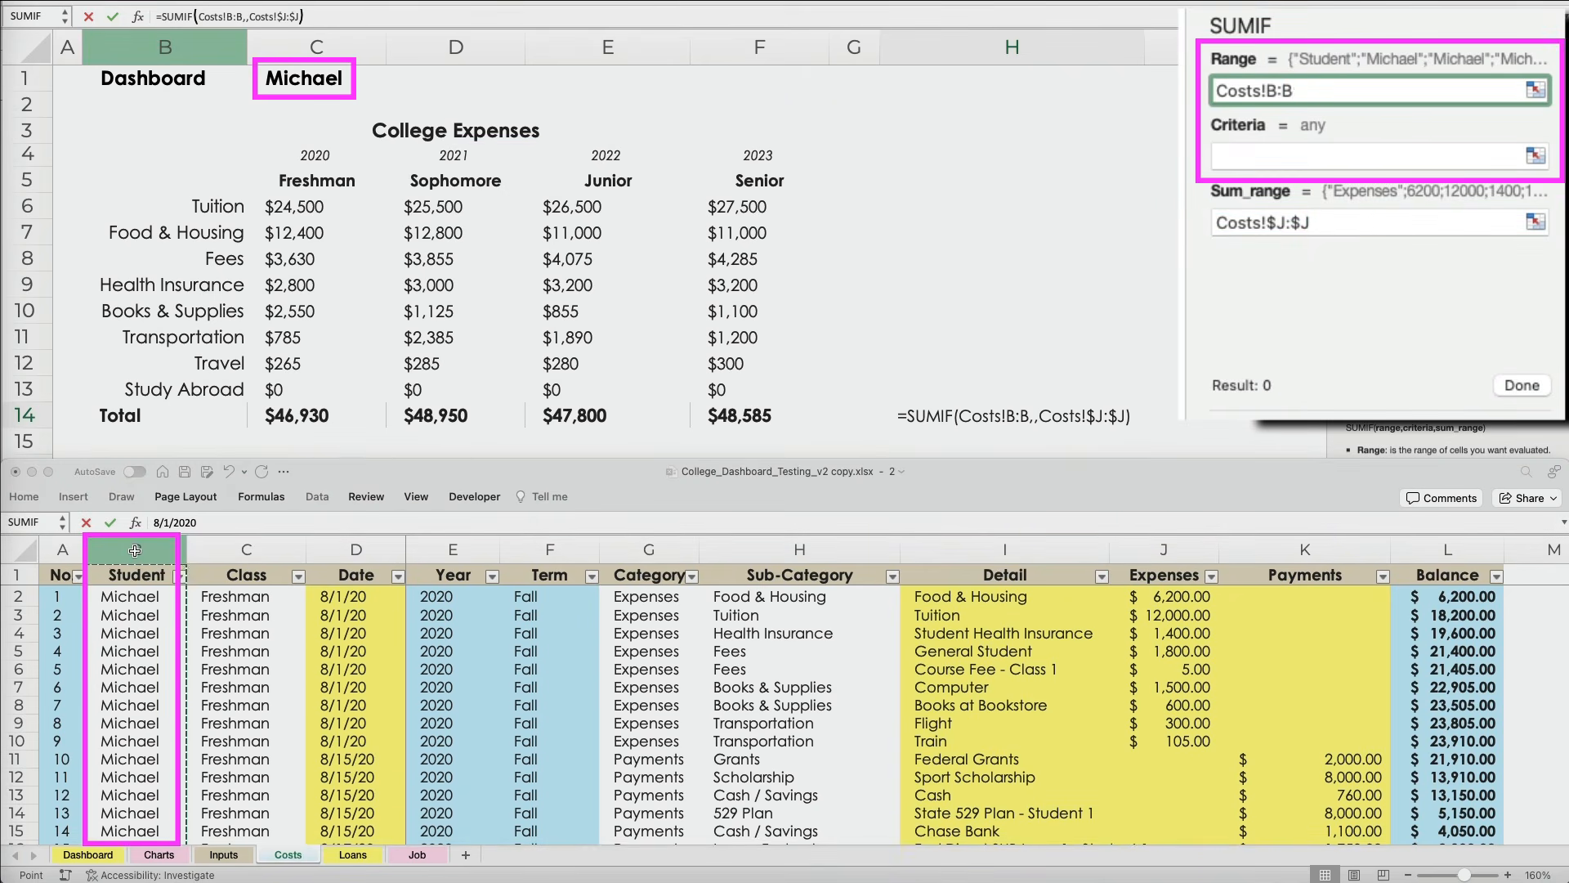
key("F4")
left_click(1380, 155)
left_click(284, 75)
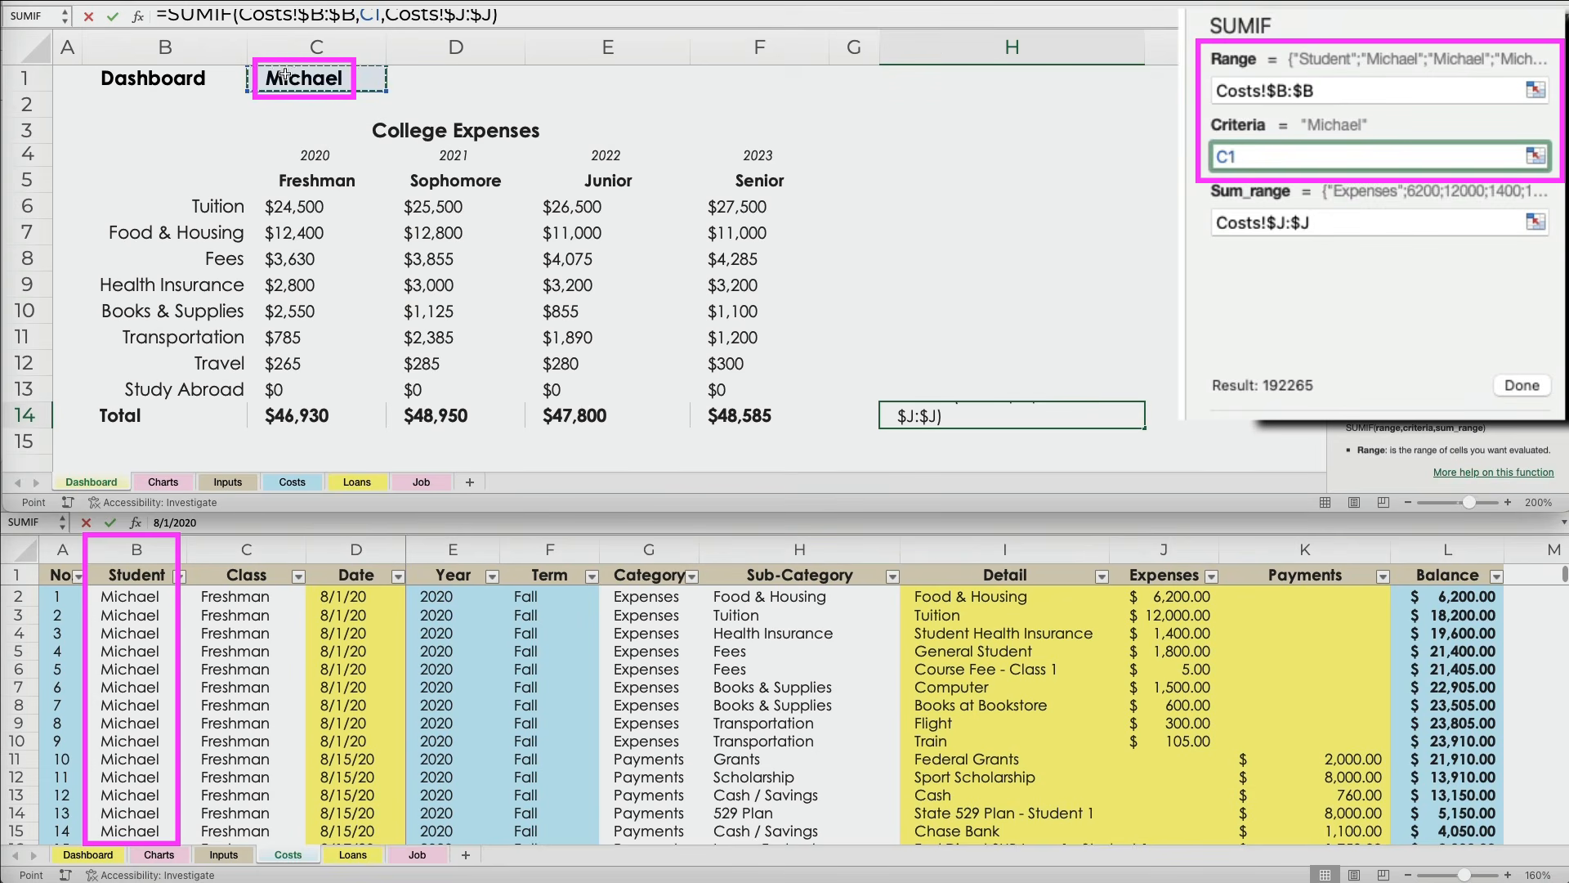
key("F4")
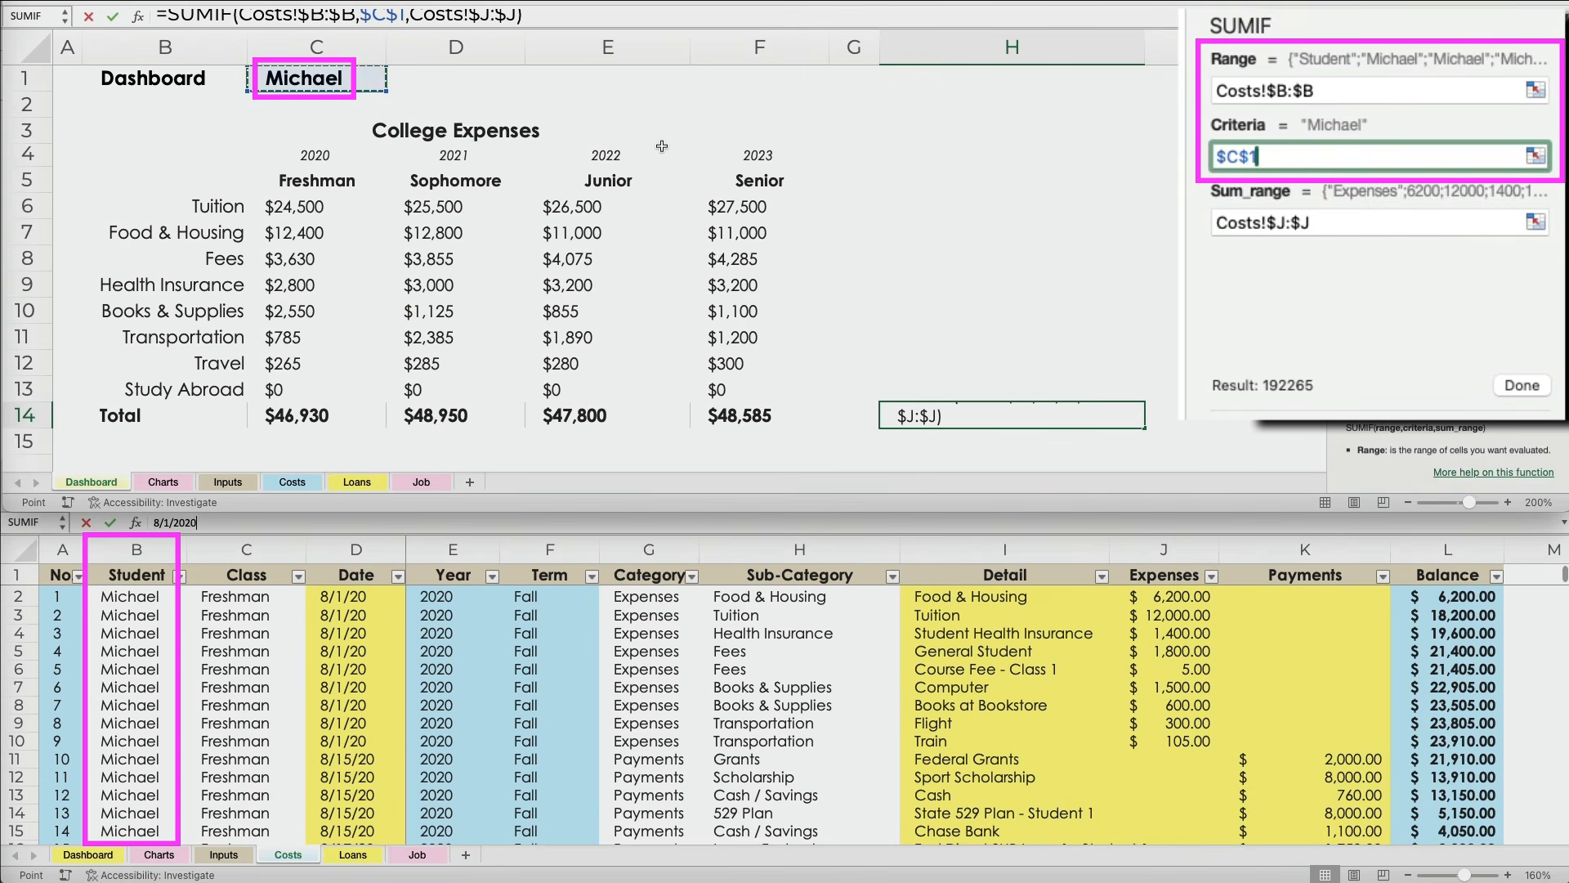
left_click(1522, 385)
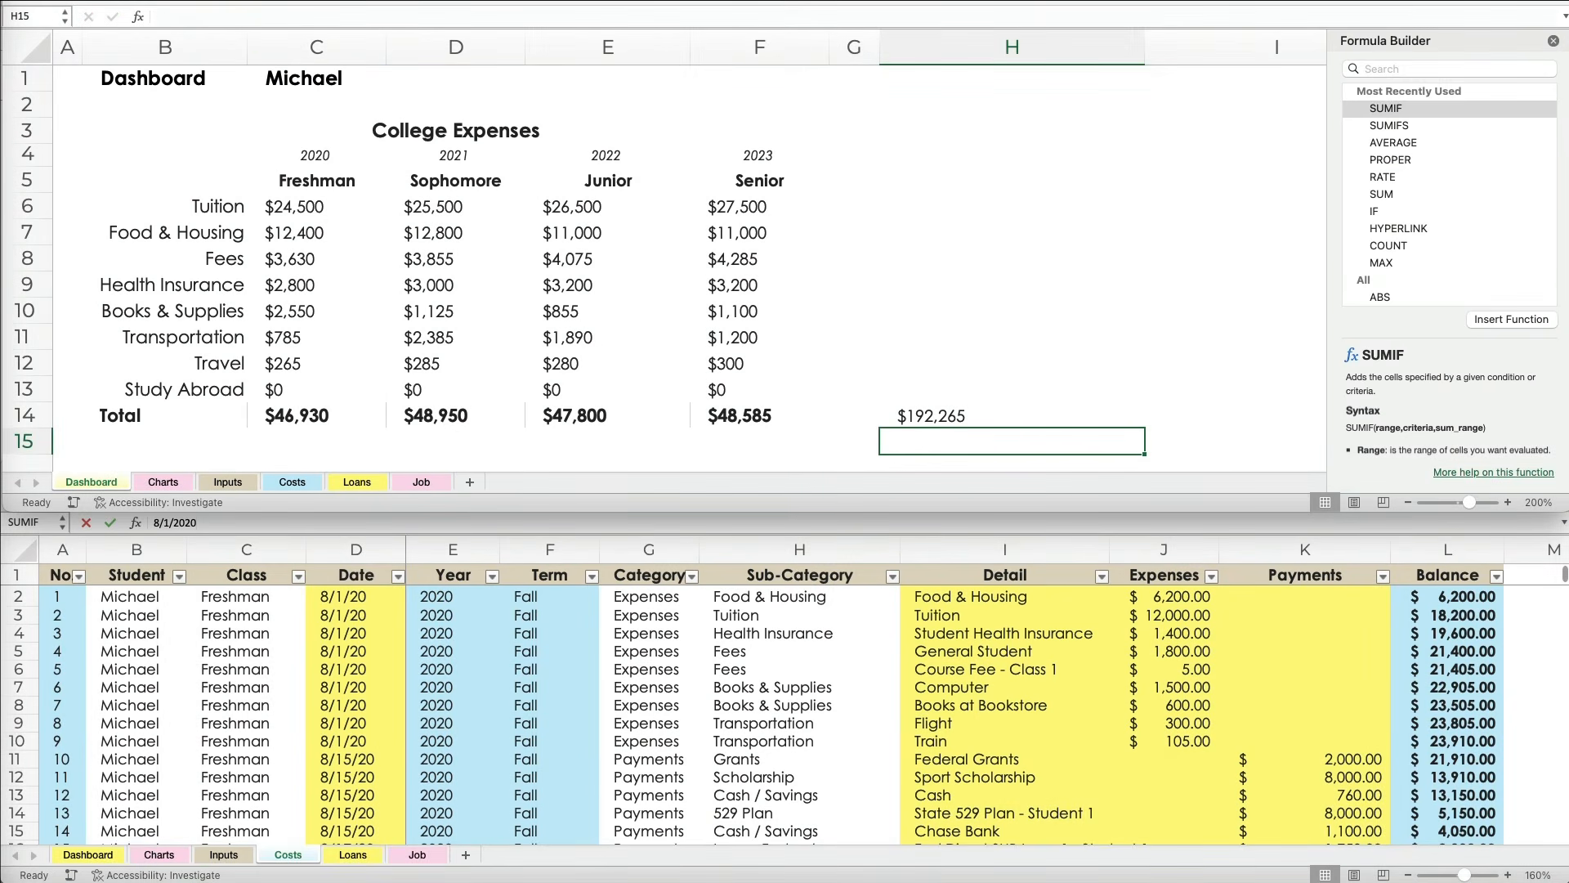
- Enter =SUM(C14:F14) in H15 to add up the four class-year totals as a check on the SUMIF
key("super+shift+t")
left_click_drag(300, 406, 734, 419)
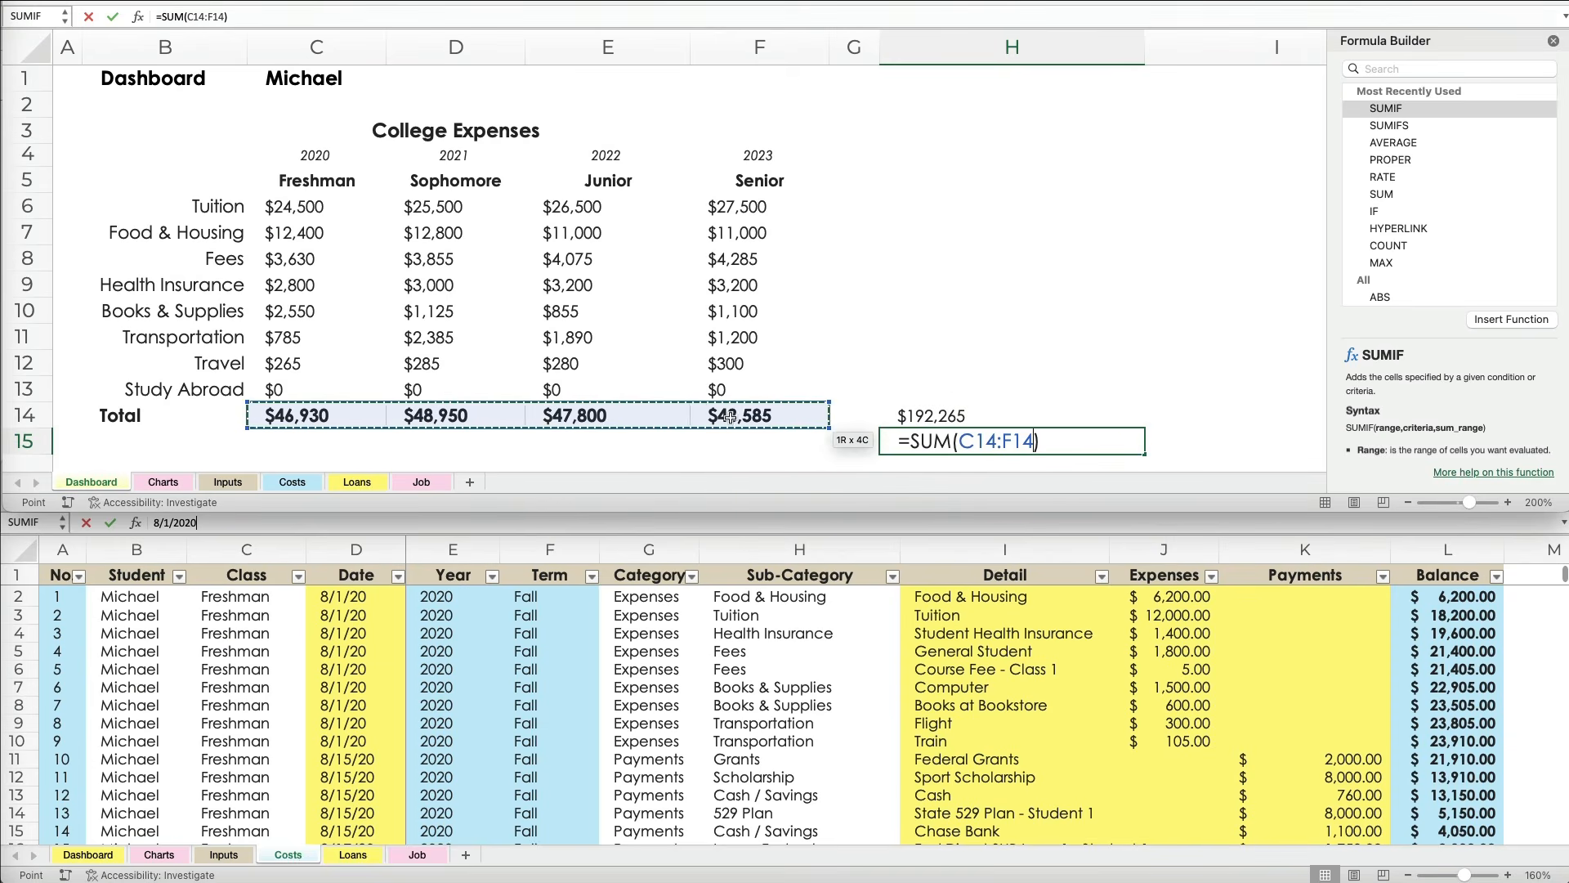
key("Return")
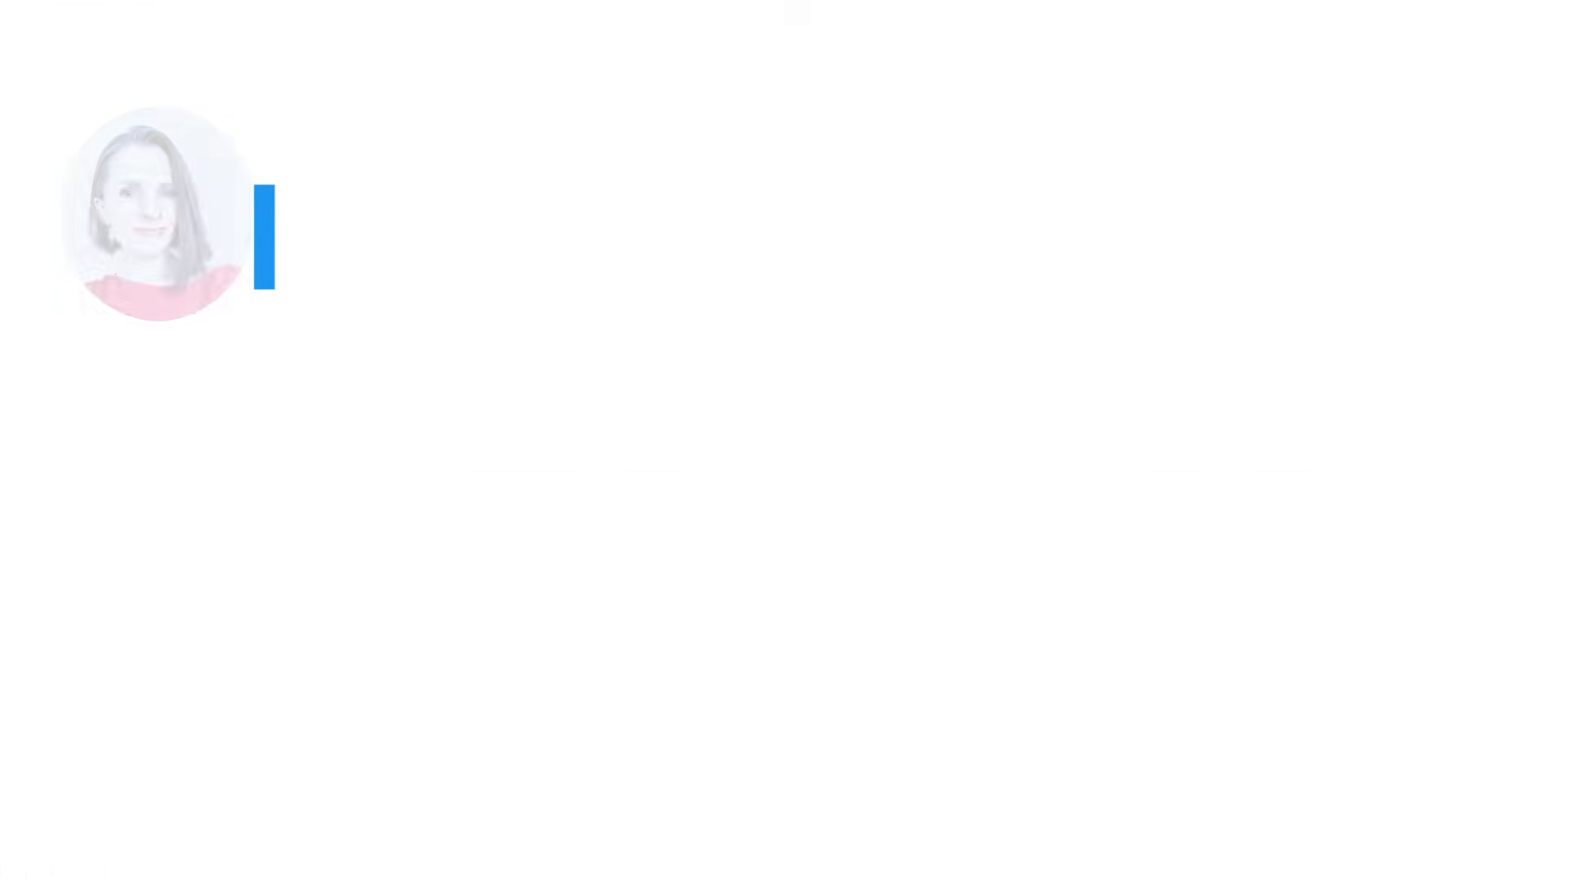